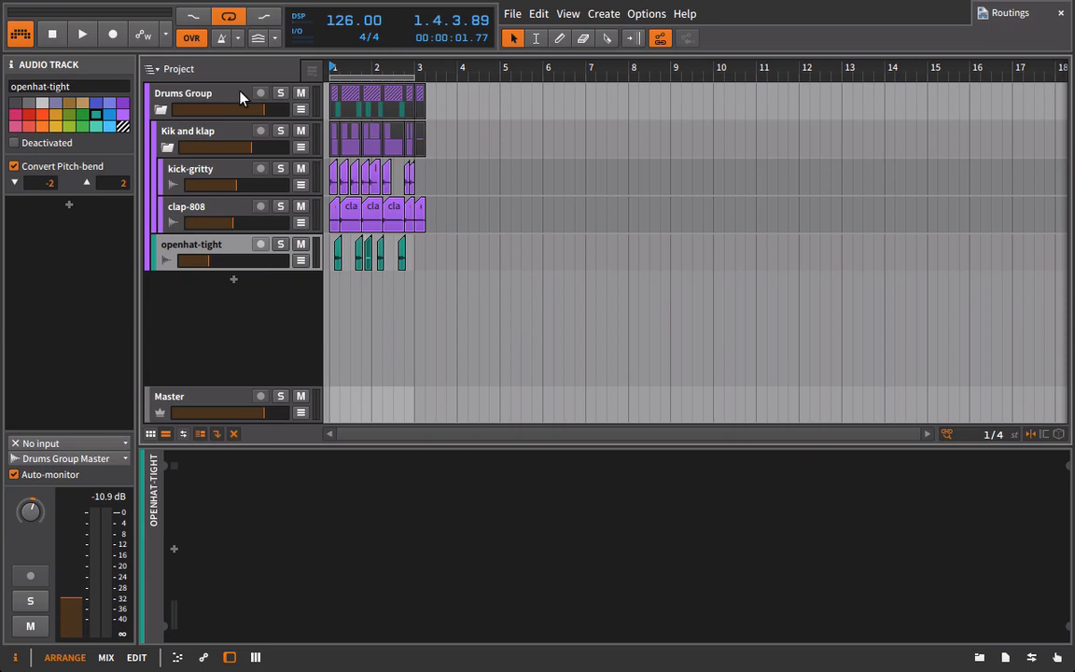
Step: Add Bitwig's Tool device to the Drums Group and raise its amplitude to about +10 dB while the loop plays
left_click(234, 97)
key("space")
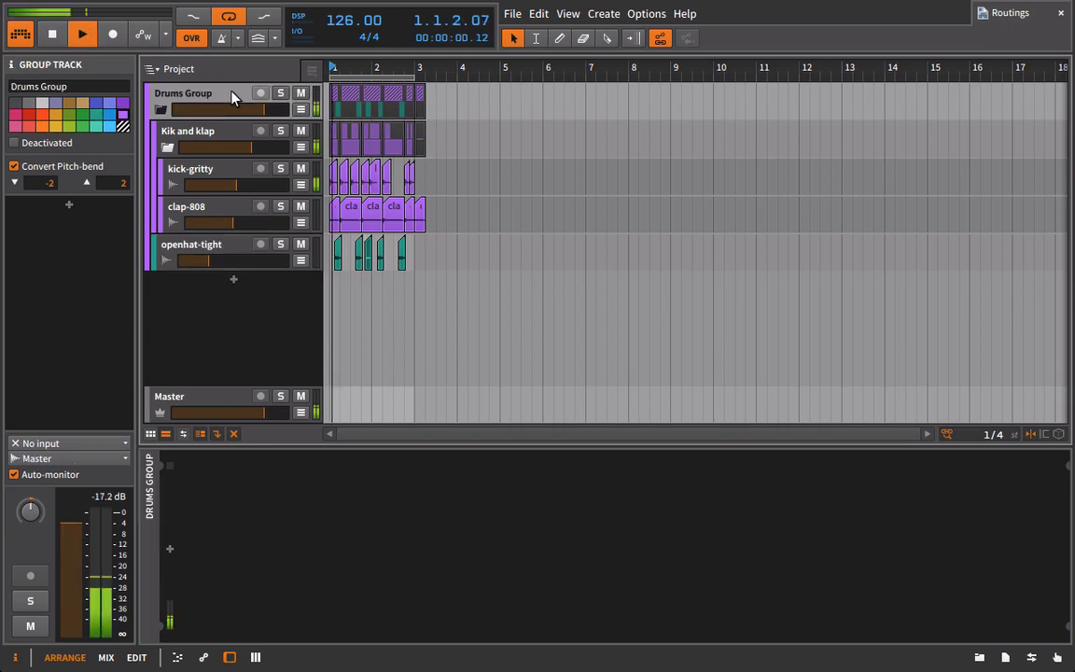
left_click(981, 659)
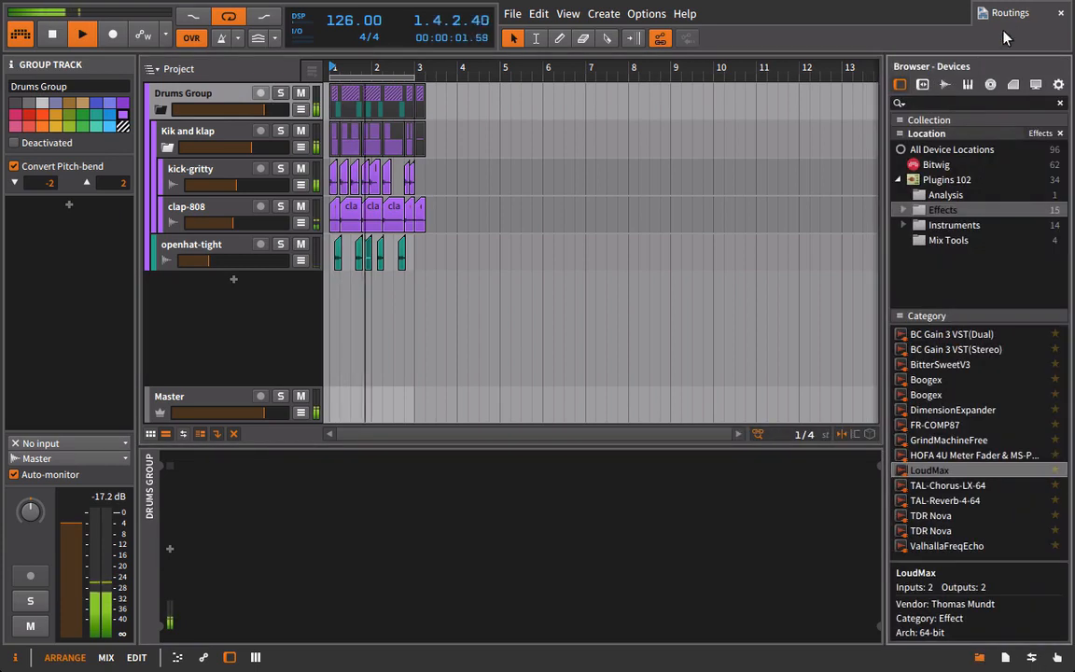
left_click(934, 165)
scroll(999, 429, "down", 10)
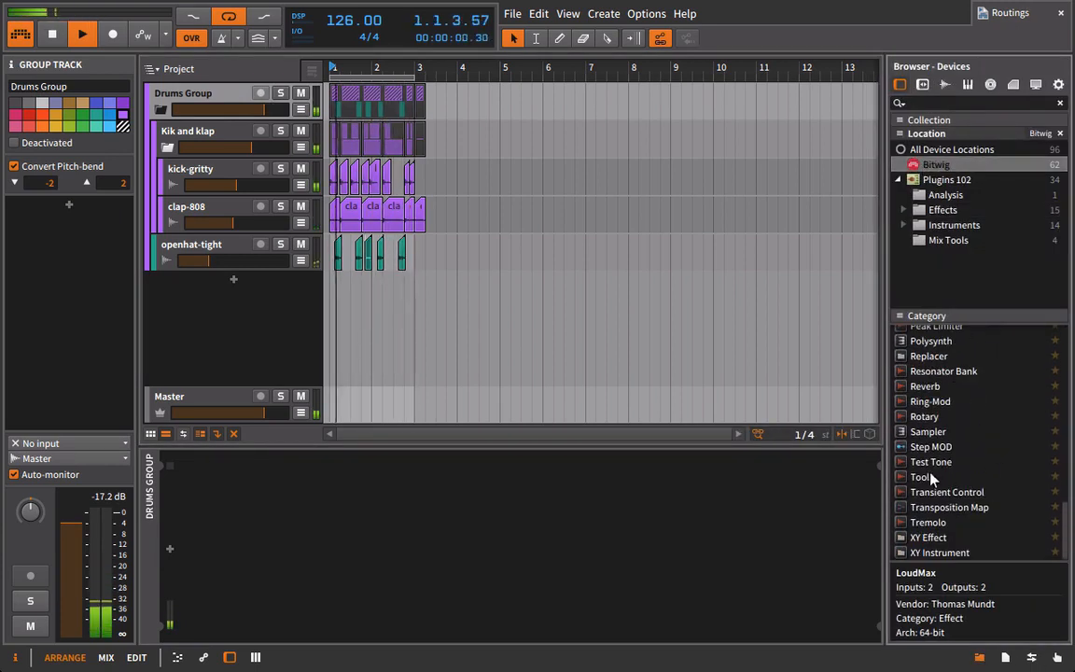
left_click(984, 473)
left_click_drag(900, 519, 653, 545)
left_click_drag(228, 496, 228, 480)
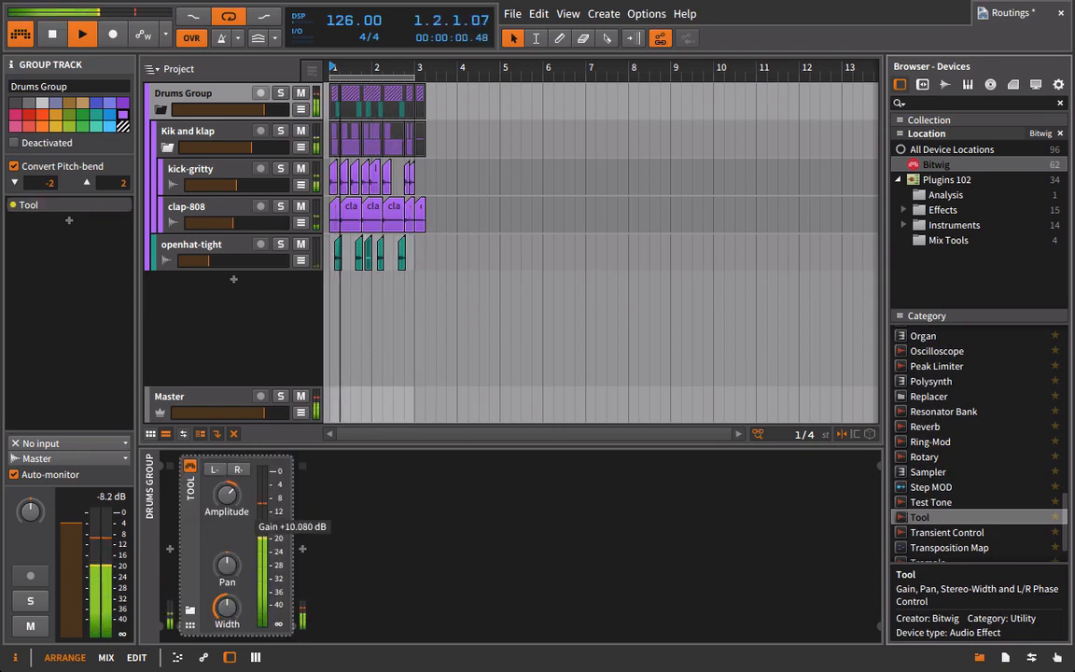
left_click(980, 657)
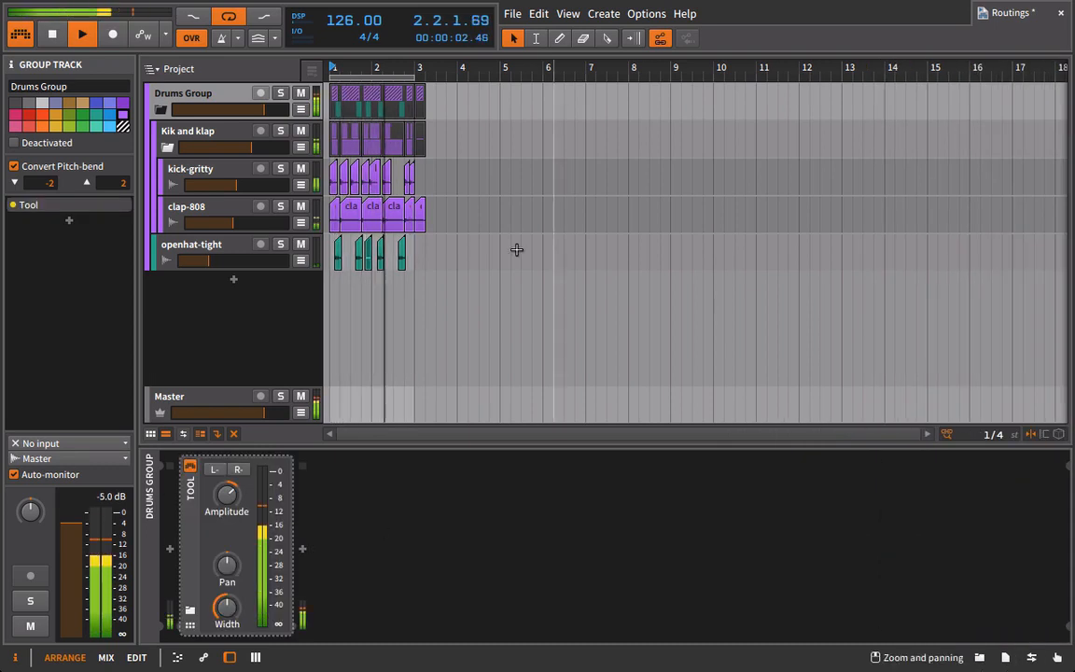
key("space")
Step: Bounce the Drums Group's two-bar section to a new audio track with Pre-Fader as the source
left_click(382, 105)
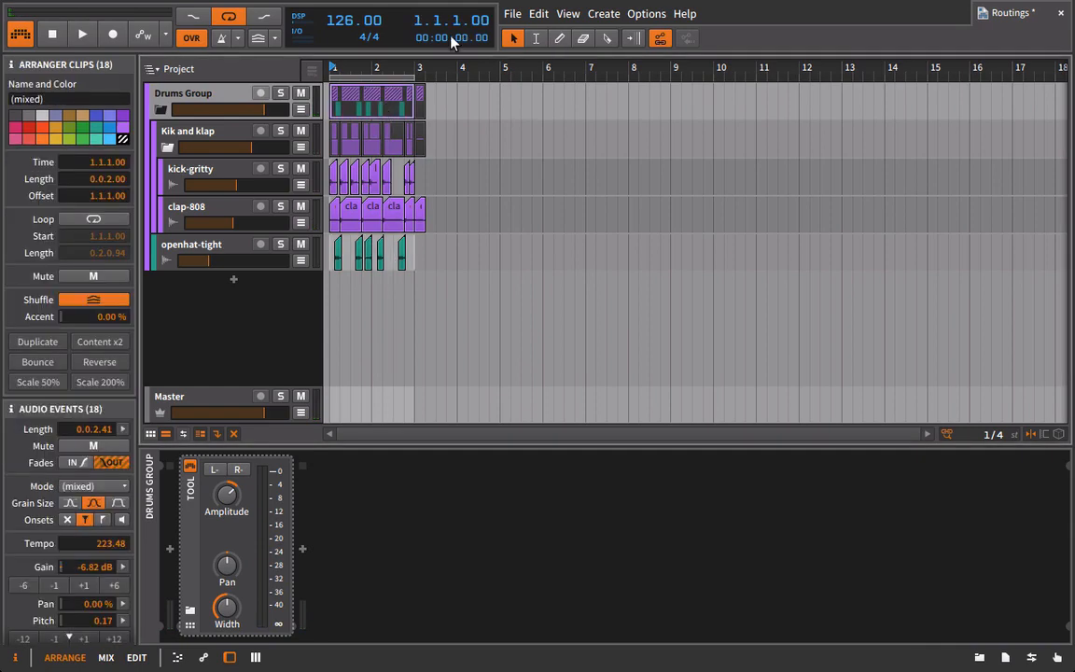
right_click(384, 93)
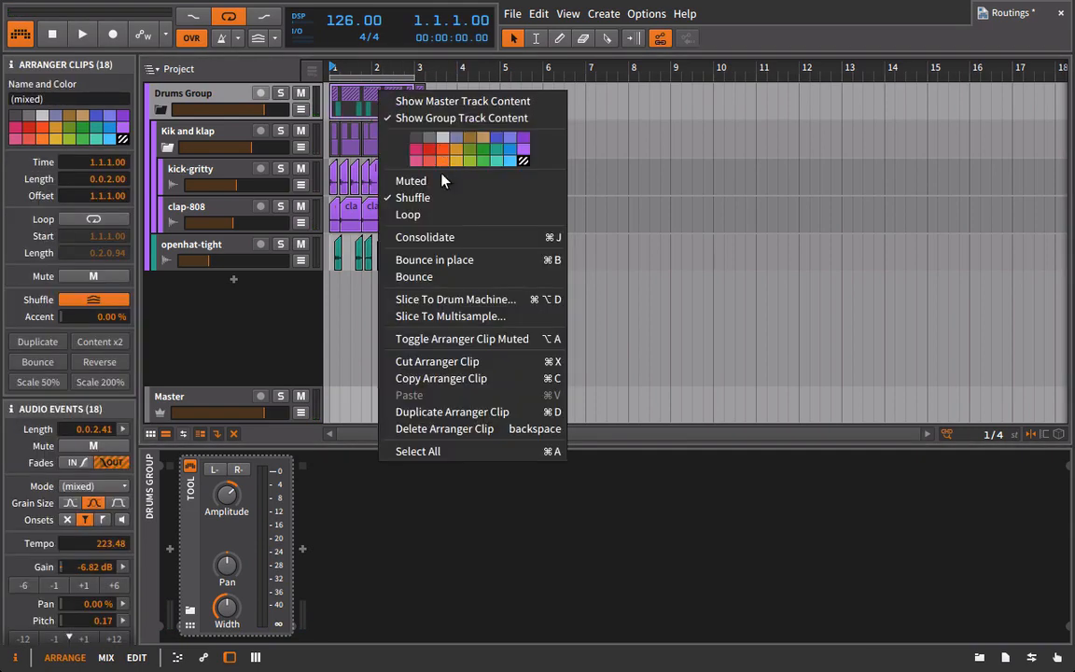
left_click(428, 277)
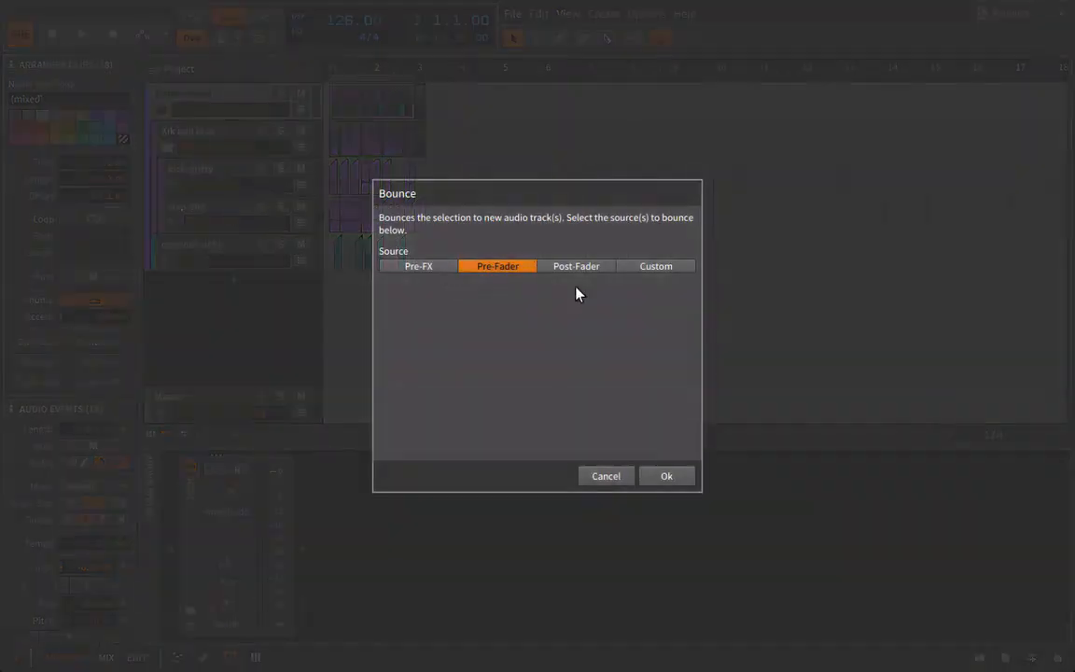
left_click(660, 477)
Step: Mute the Drums Group, and solo the bounced audio track and move it out of the group
left_click(300, 94)
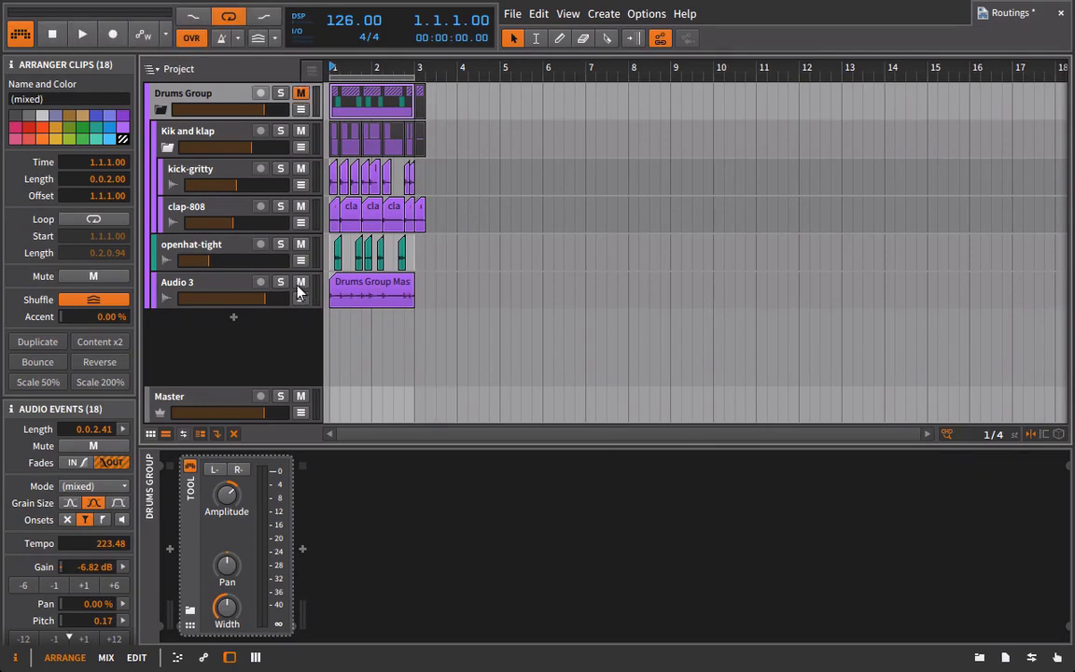
left_click(281, 282)
left_click(161, 110)
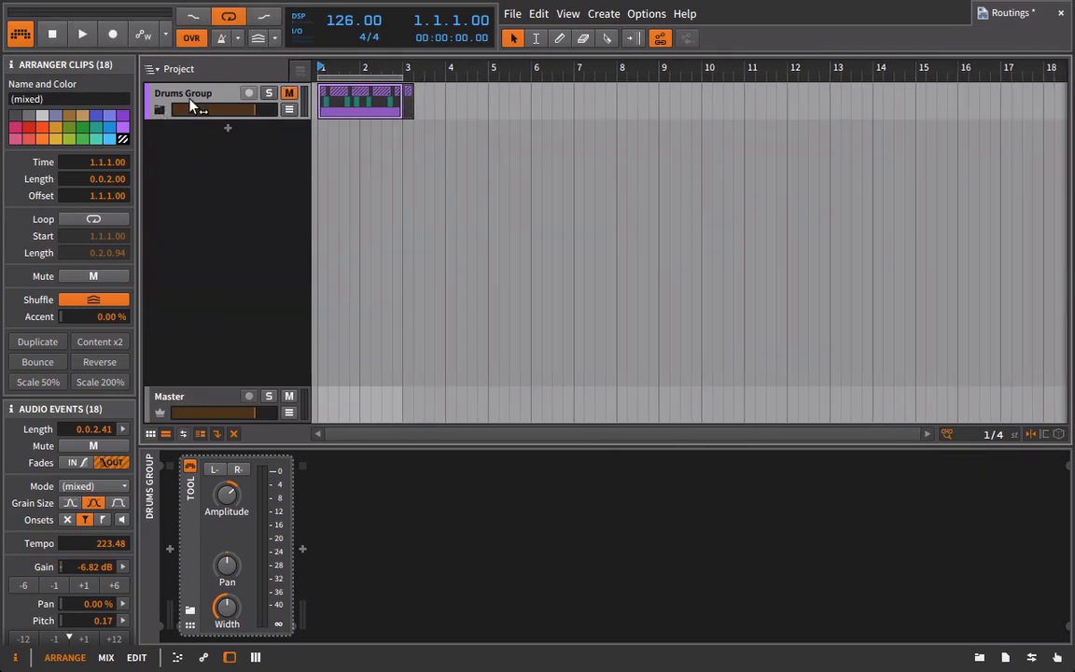
left_click(160, 109)
left_click_drag(176, 283, 170, 332)
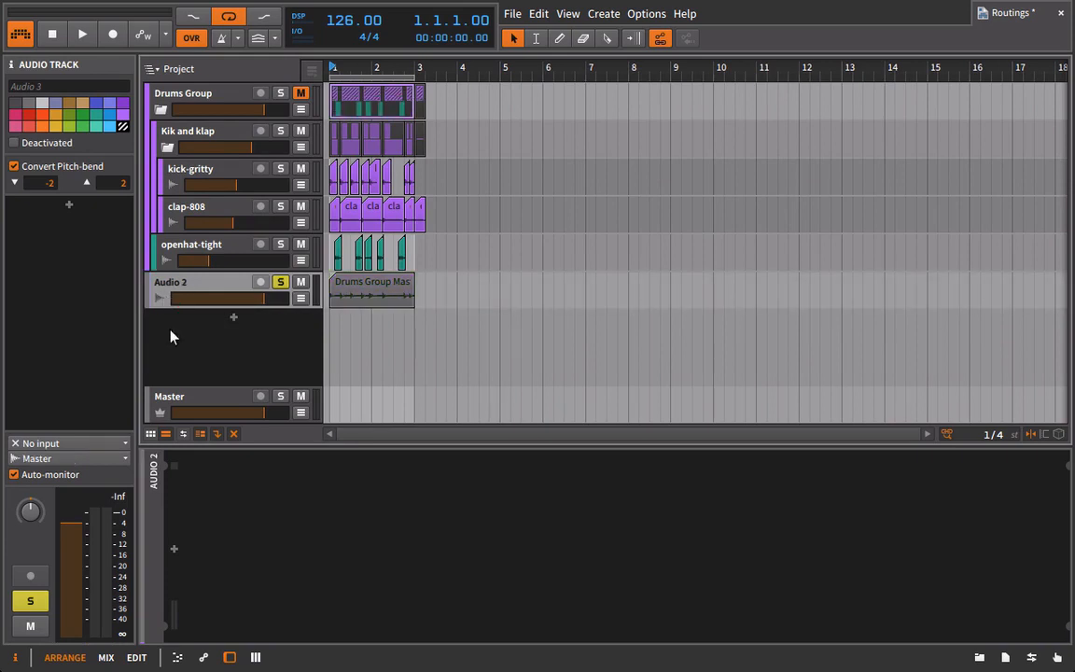
Step: Collapse and deactivate the Drums Group, and hide deactivated tracks while listening to the bounced track
left_click(160, 109)
left_click(174, 96)
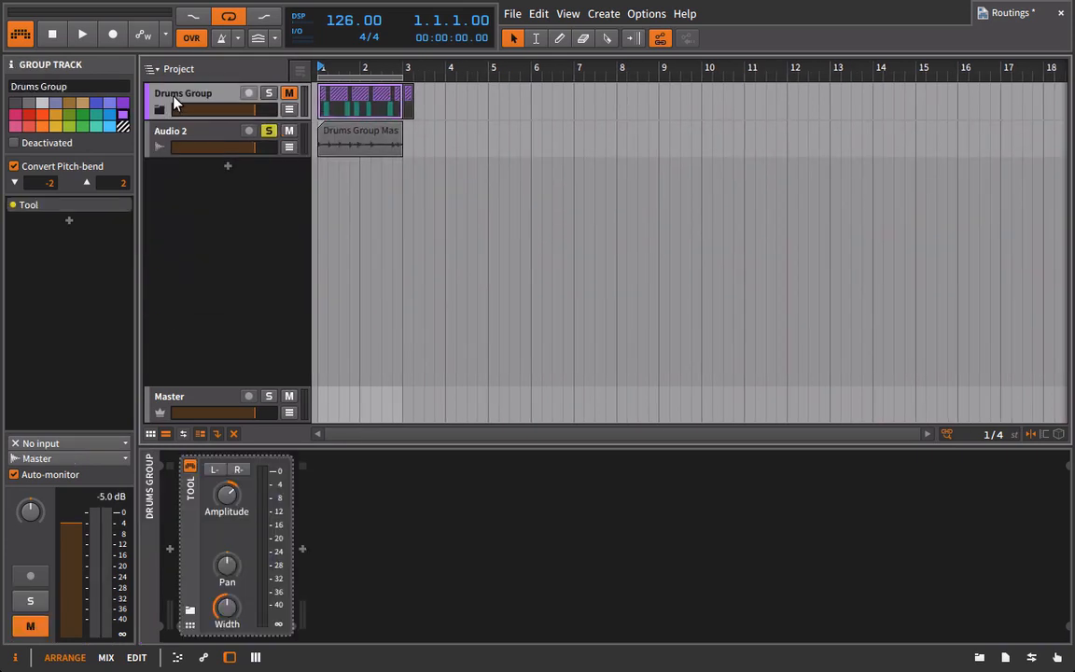
key("alt+a")
key("space")
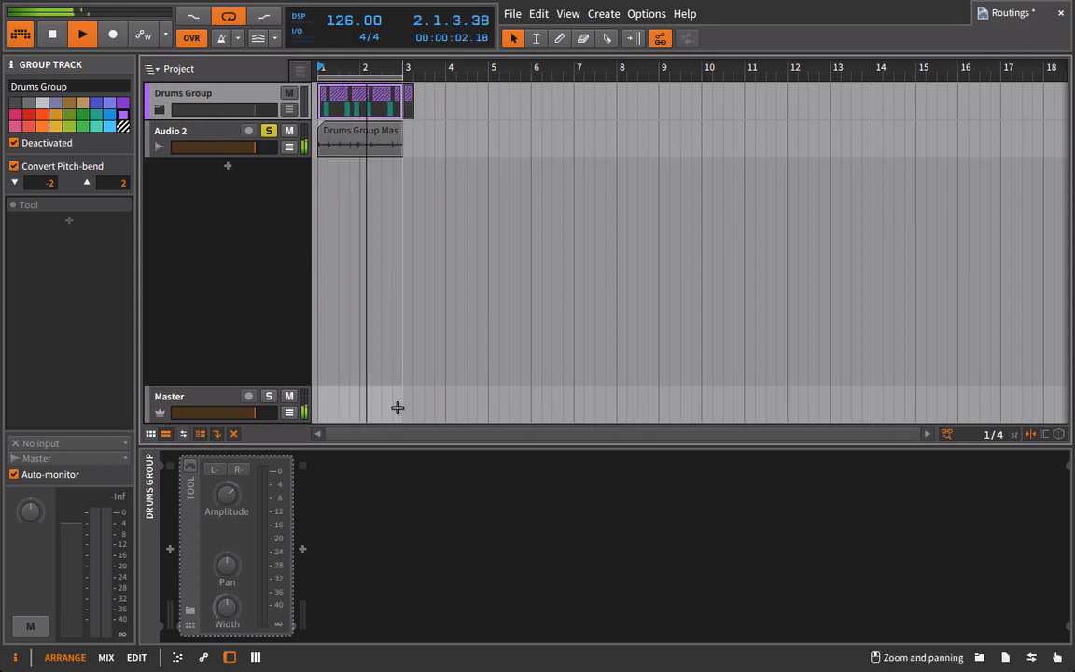
left_click(235, 433)
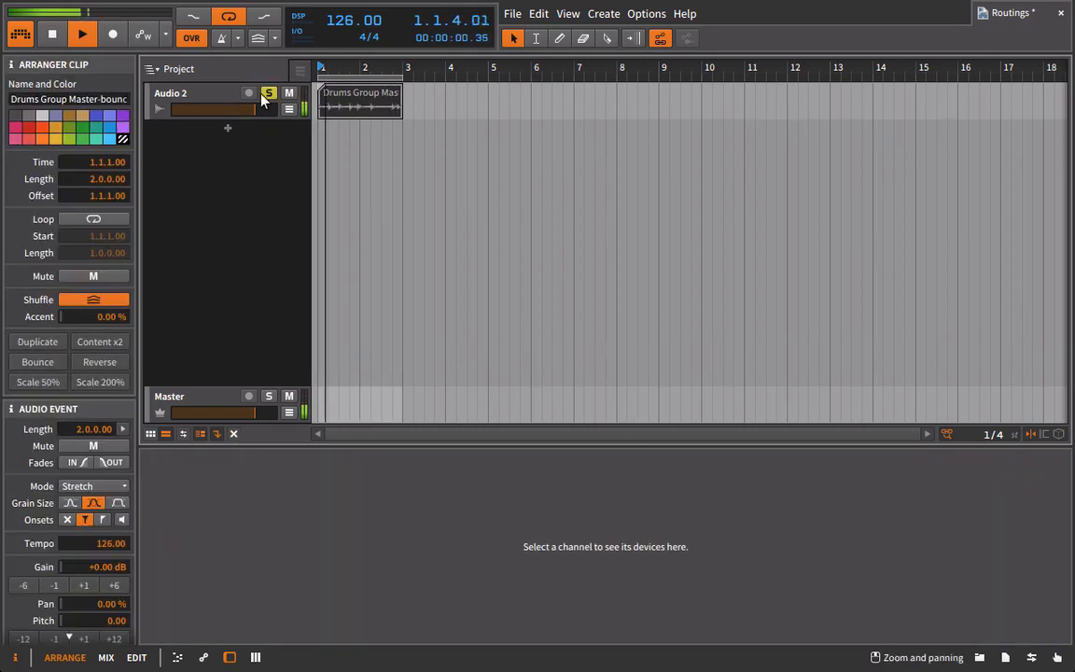
left_click(227, 93)
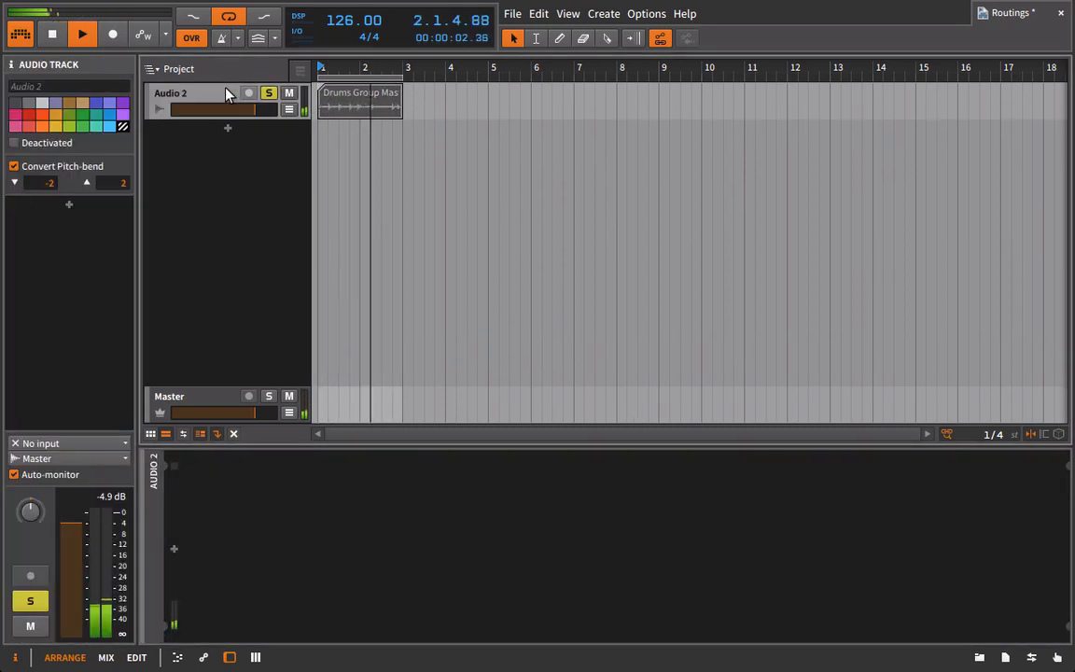
key("space")
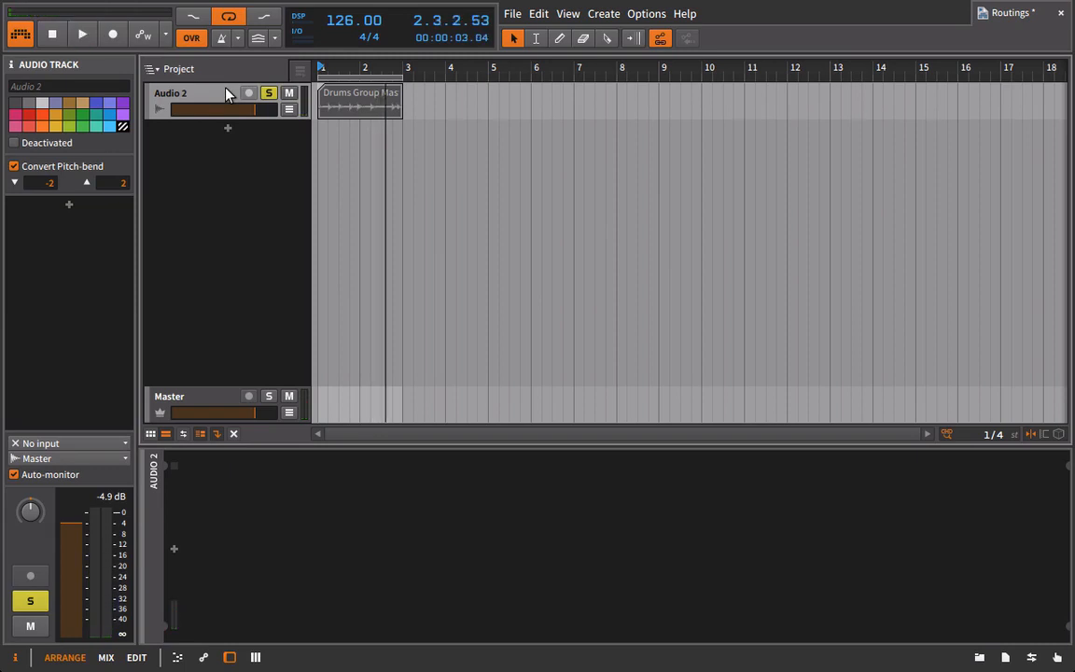
Step: Duplicate the bounced drums track together with its clip
left_click(344, 93)
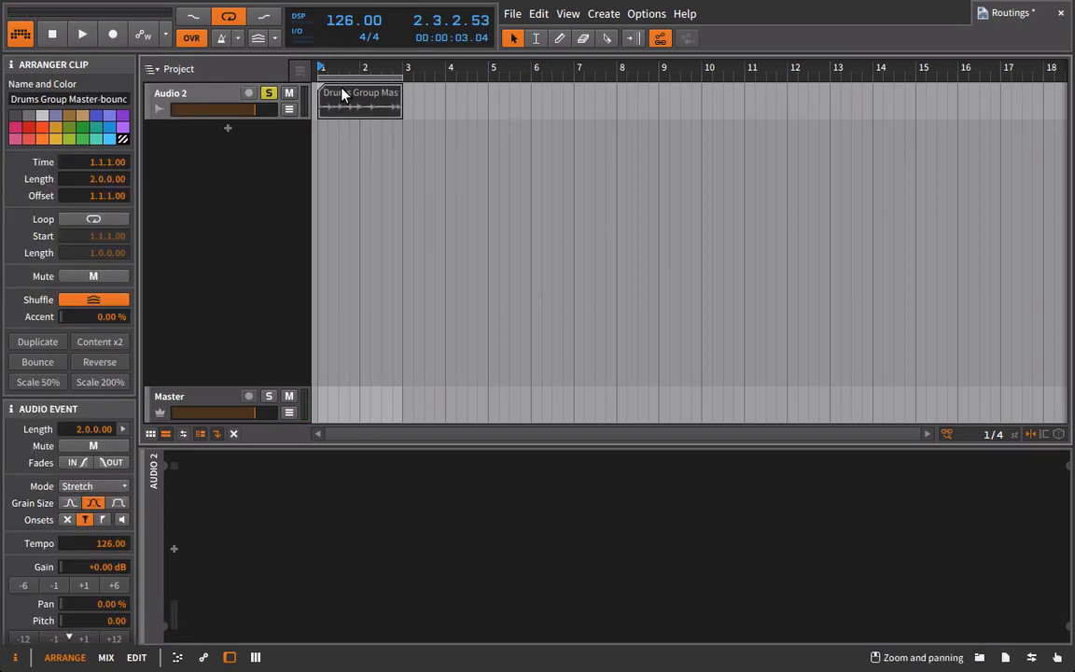
left_click(201, 91)
key("ctrl+d")
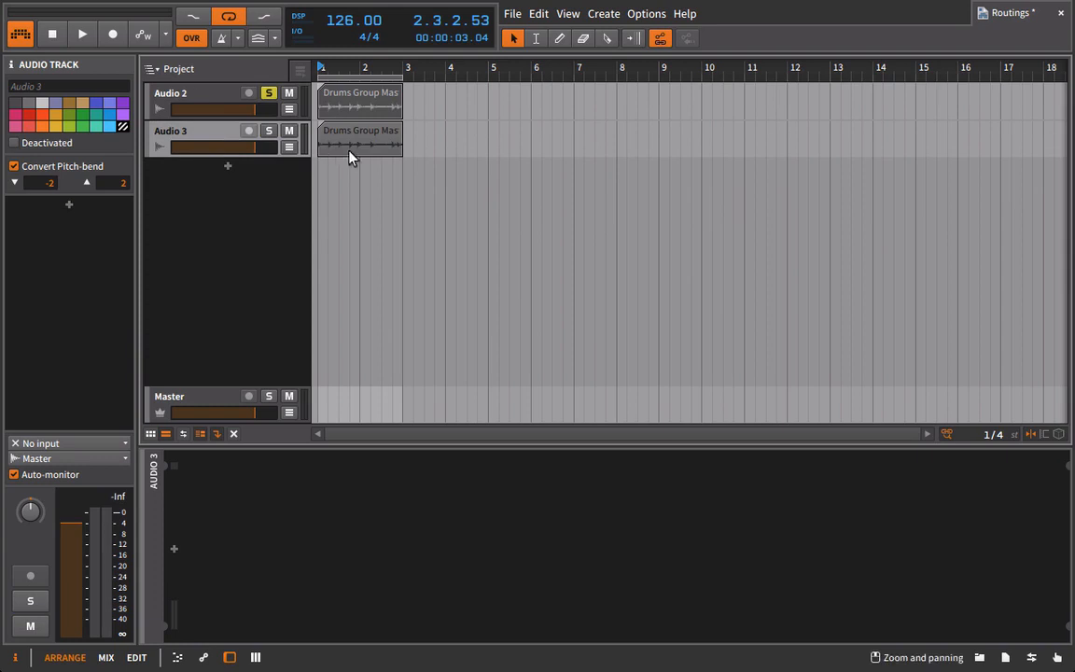
Step: Rename the first bounced track "Original" and its duplicate "Parallel"
left_click(155, 90)
left_click(67, 85)
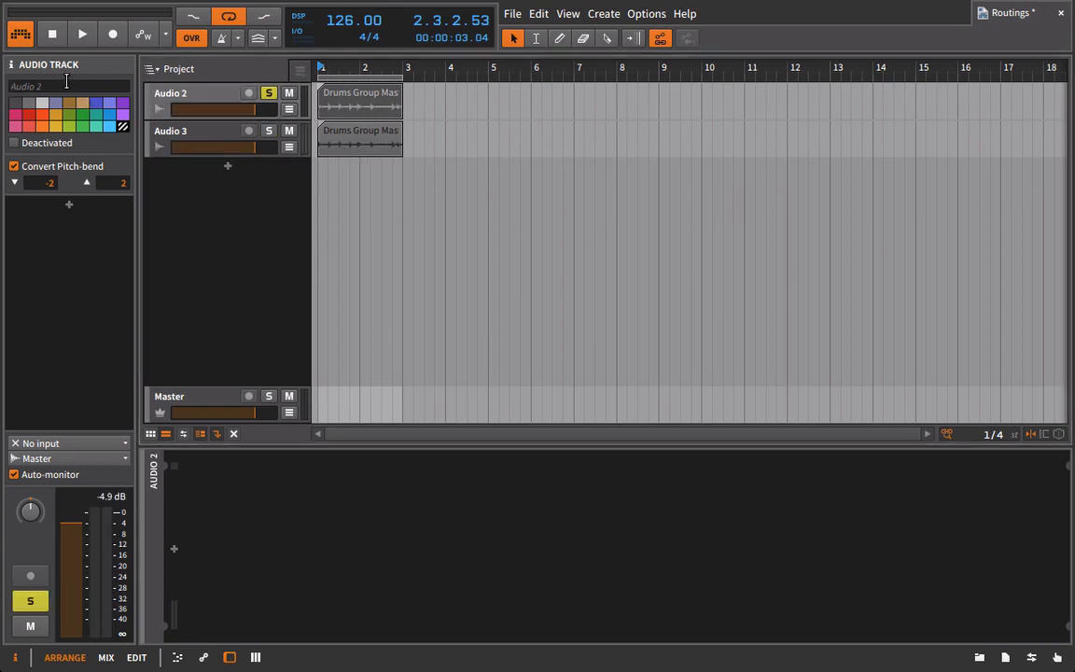
type("Original")
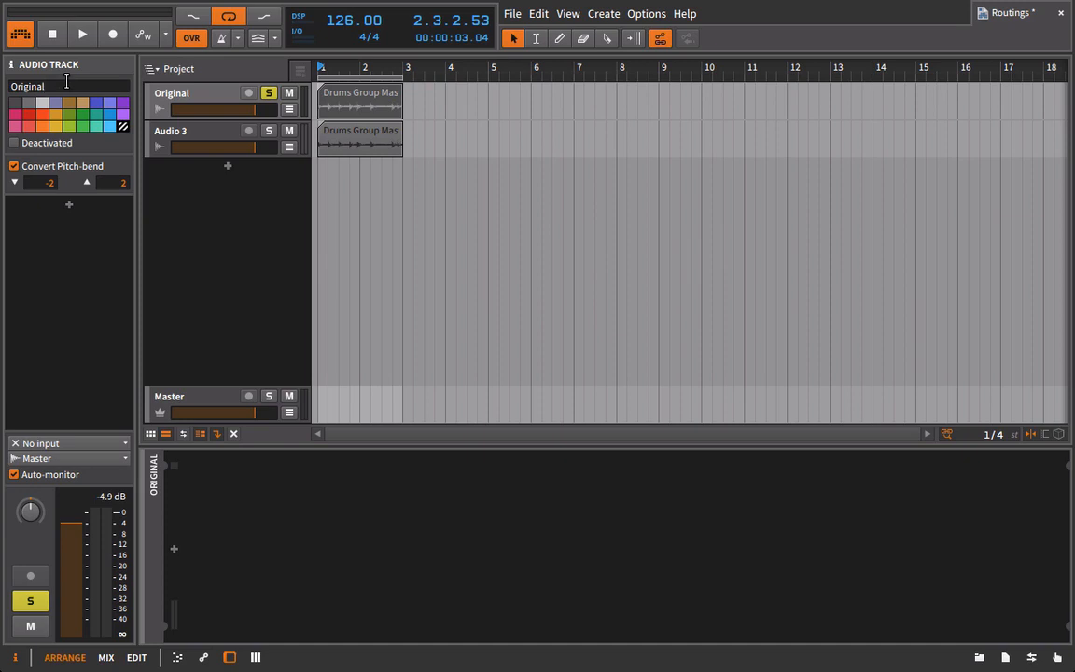
left_click(149, 131)
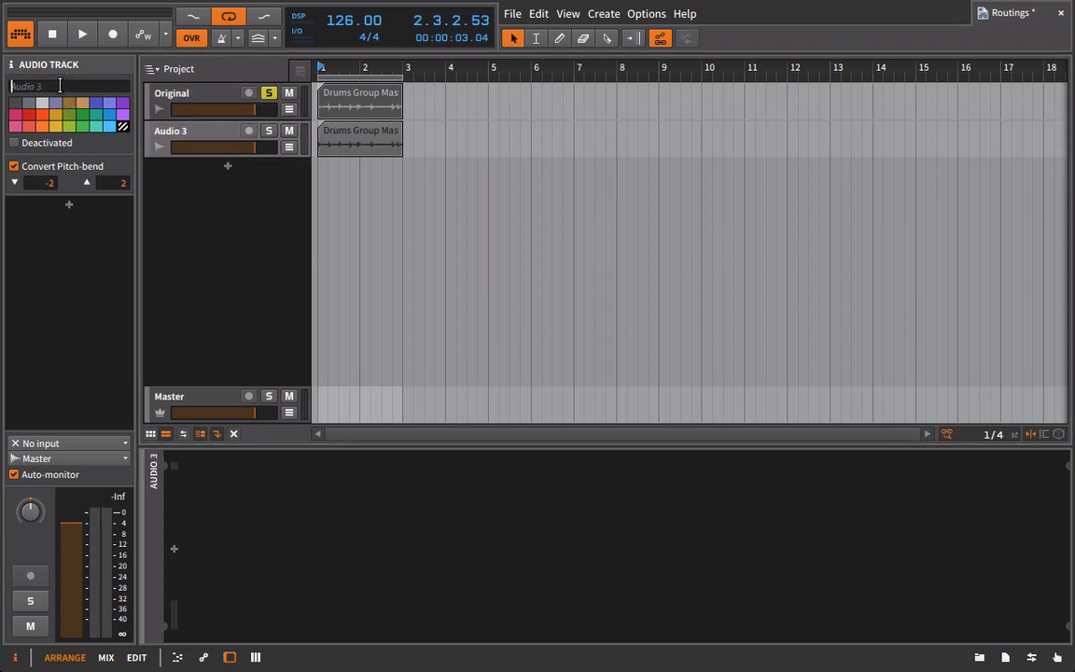
type("Parallel")
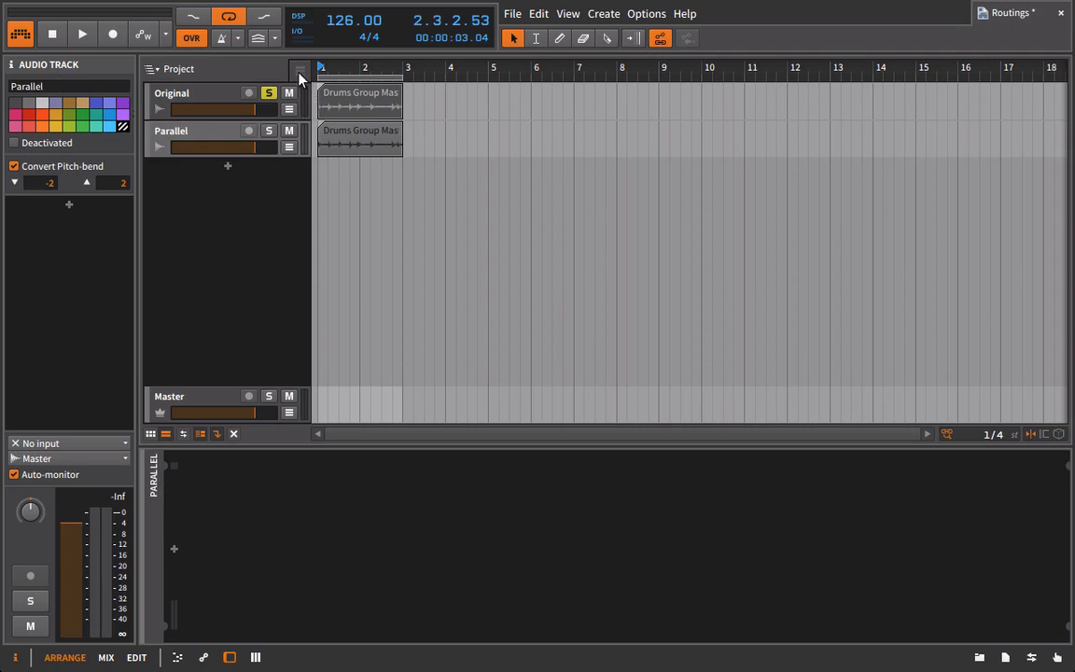
Step: Unsolo the Original track, and set the Parallel clip's stretch mode to Repitch with a tempo of 259
left_click(269, 93)
left_click(351, 138)
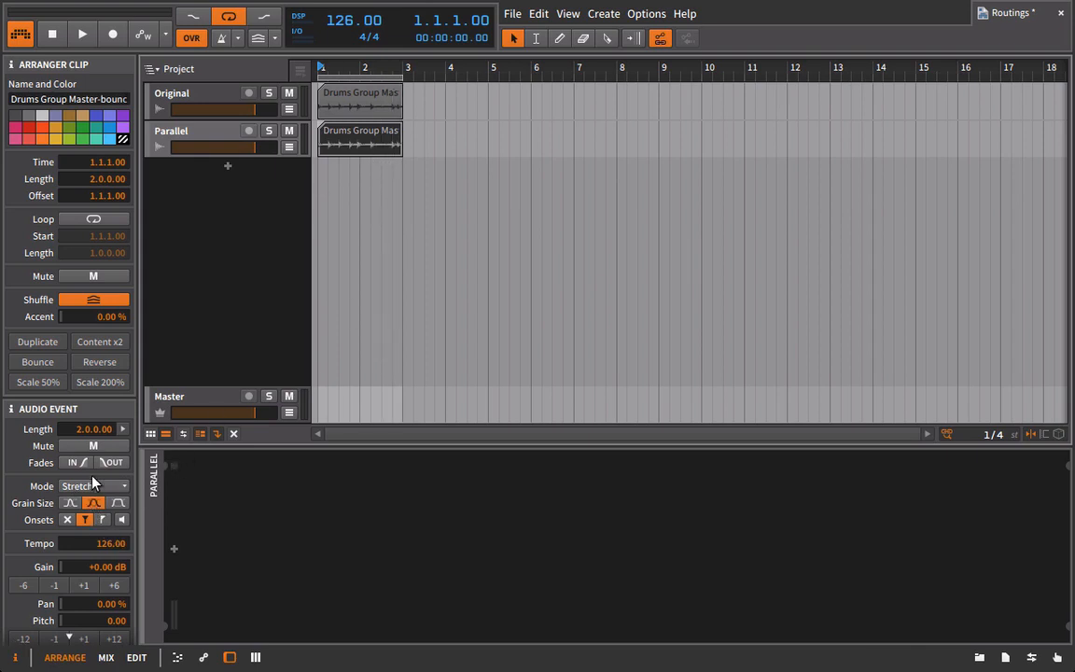
scroll(86, 437, "down", 1)
left_click(77, 430)
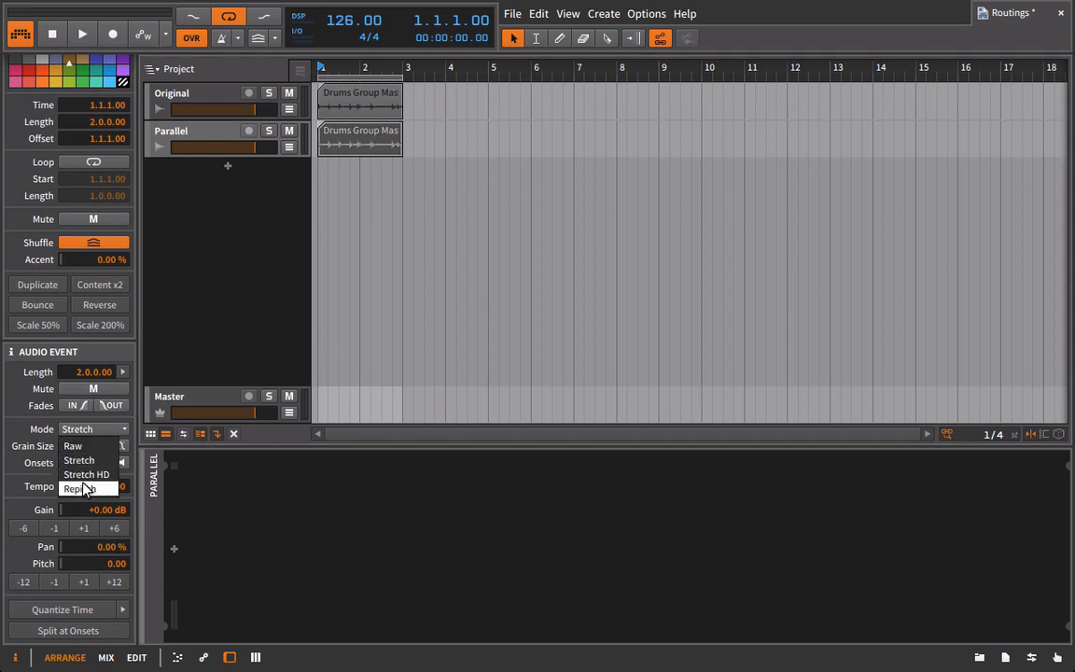
left_click(75, 487)
left_click_drag(105, 488, 105, 484)
key("space")
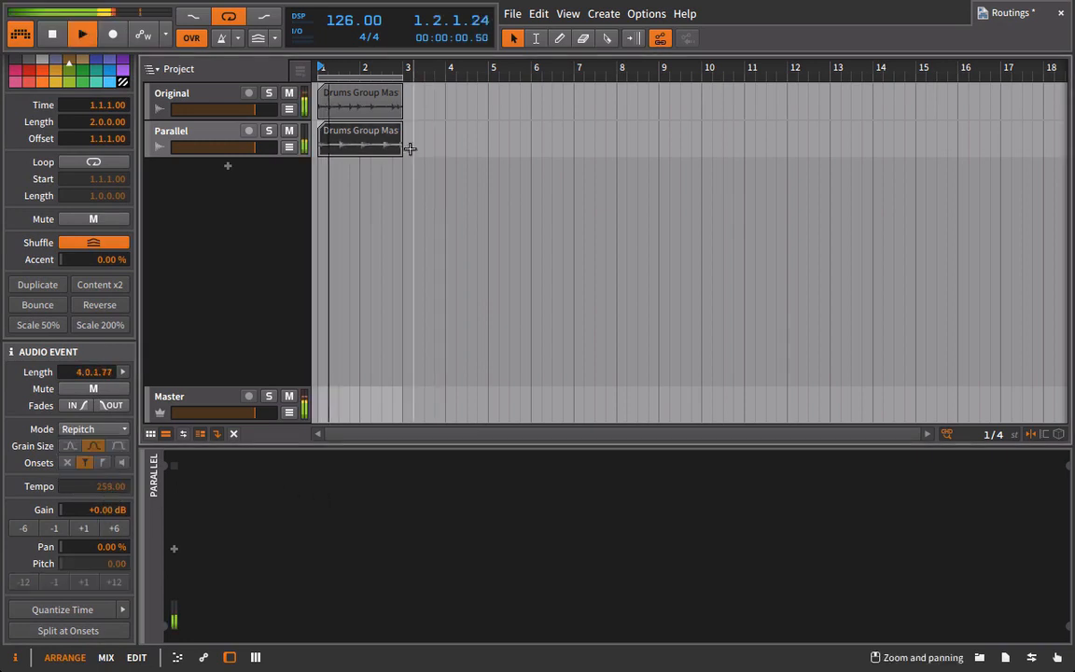
Step: Mute the Original track and add TAL-Chorus-LX-64, DimensionExpander and TAL-Reverb-4-64 to the Parallel track
left_click(289, 94)
left_click(194, 116)
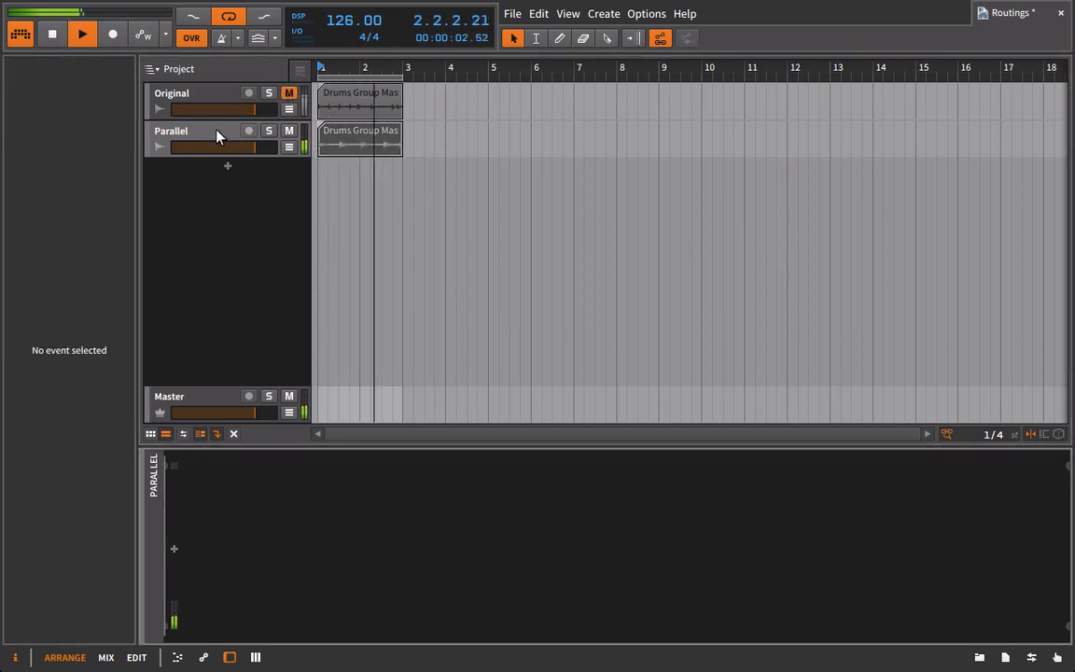
left_click(980, 658)
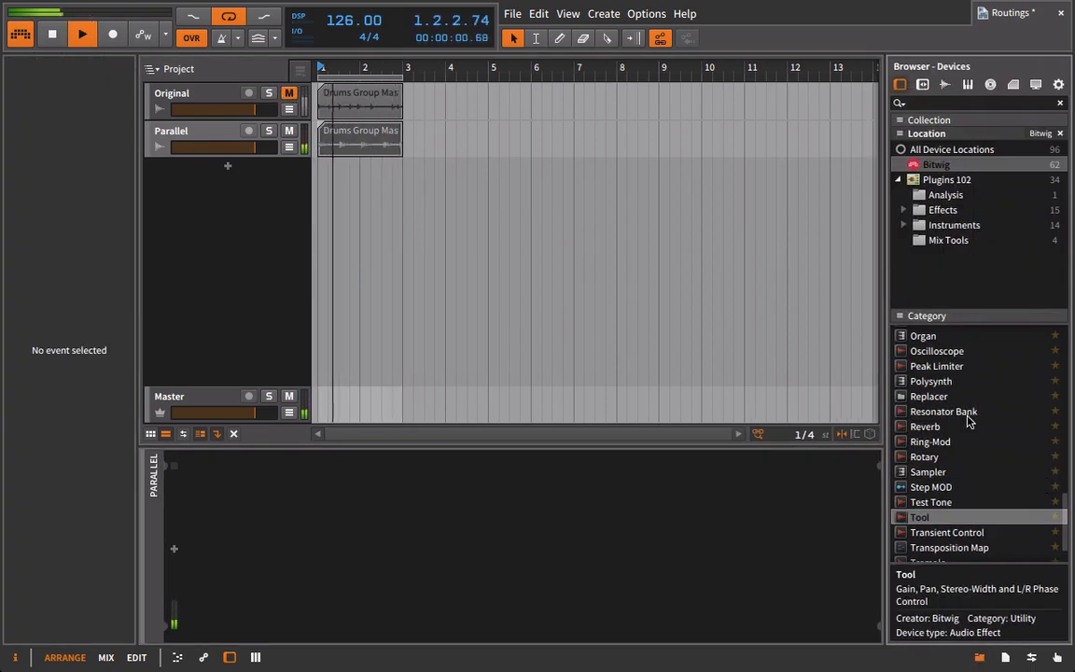
scroll(967, 415, "down", 2)
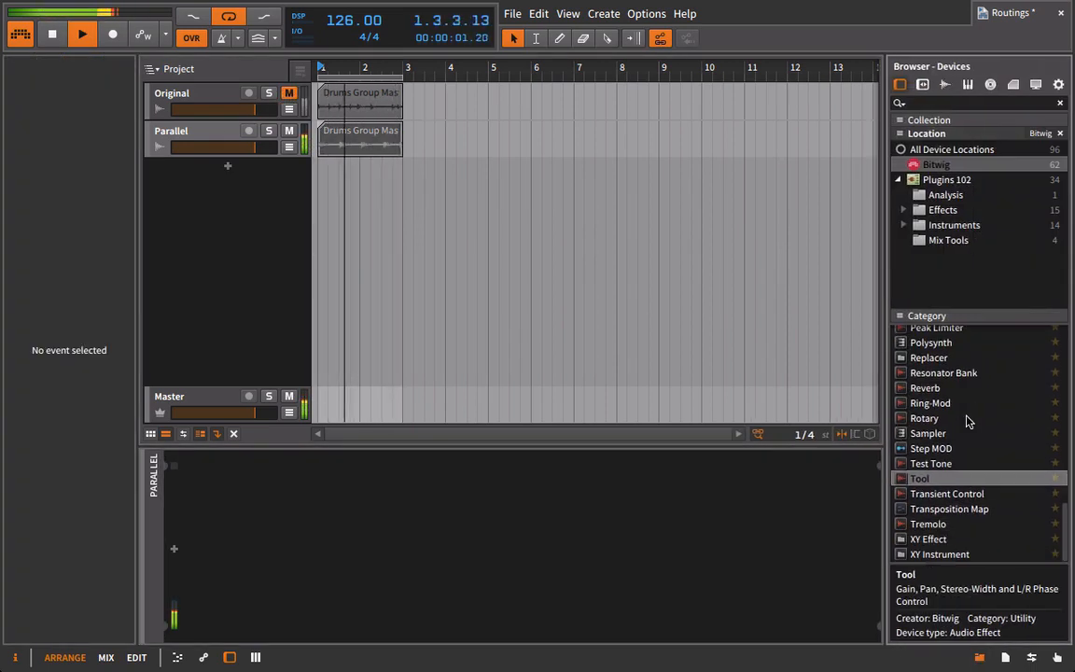
left_click(943, 211)
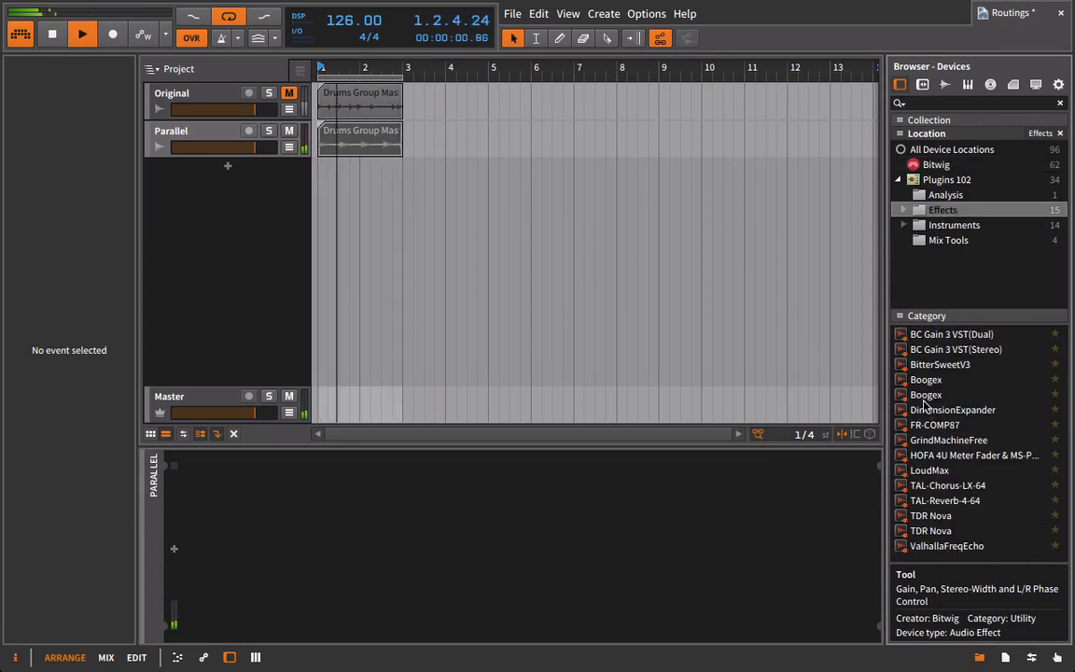
left_click_drag(948, 486, 149, 233)
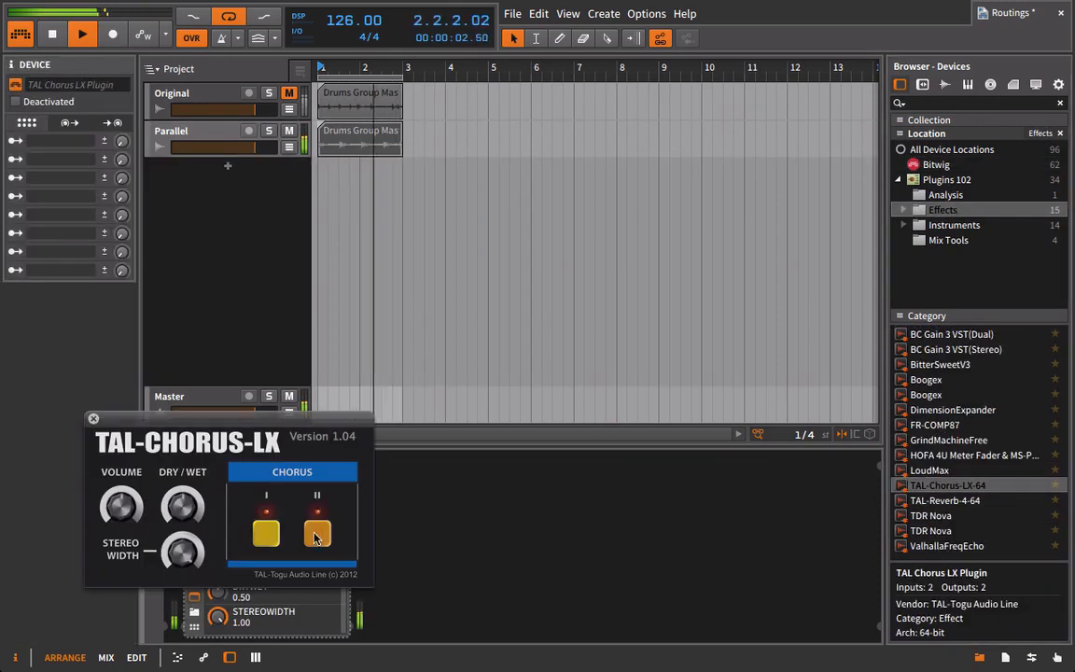
double_click(952, 409)
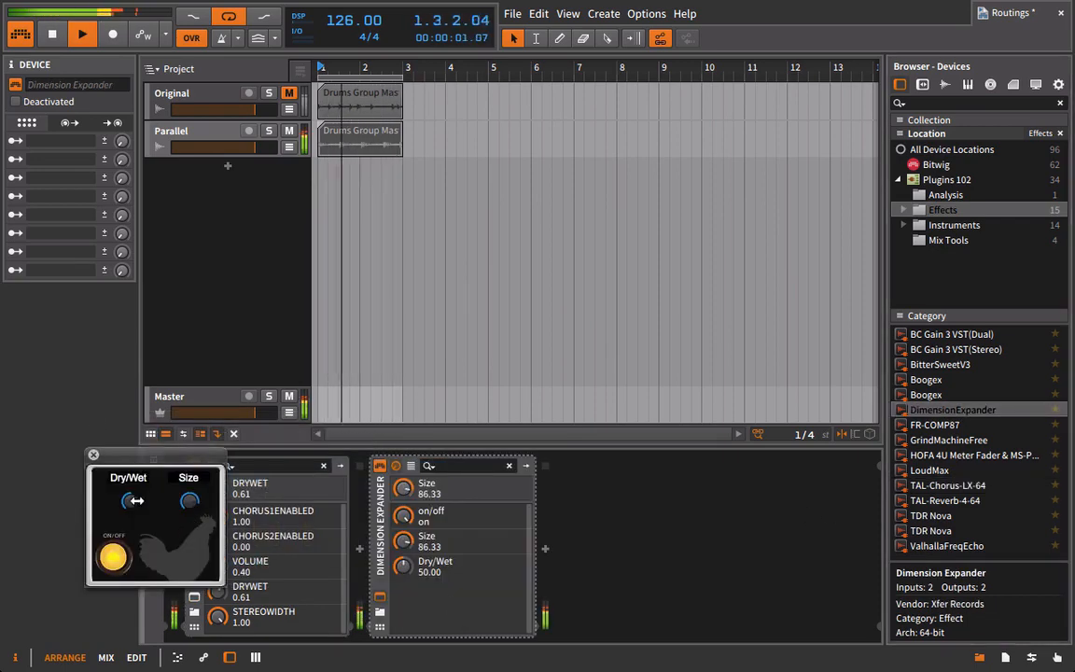
double_click(945, 501)
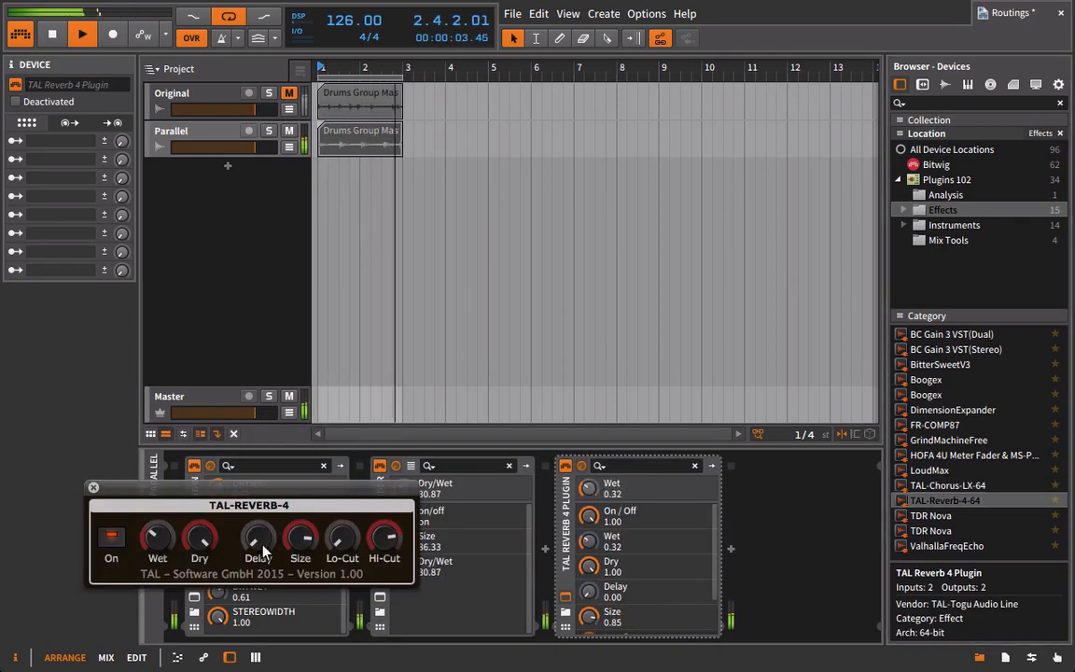
Step: Add ValhallaFreqEcho after the reverb with 39.2% mix, 15.46 ms delay, 504.75 Hz shift and 43.6% feedback, and raise its high cut
double_click(947, 546)
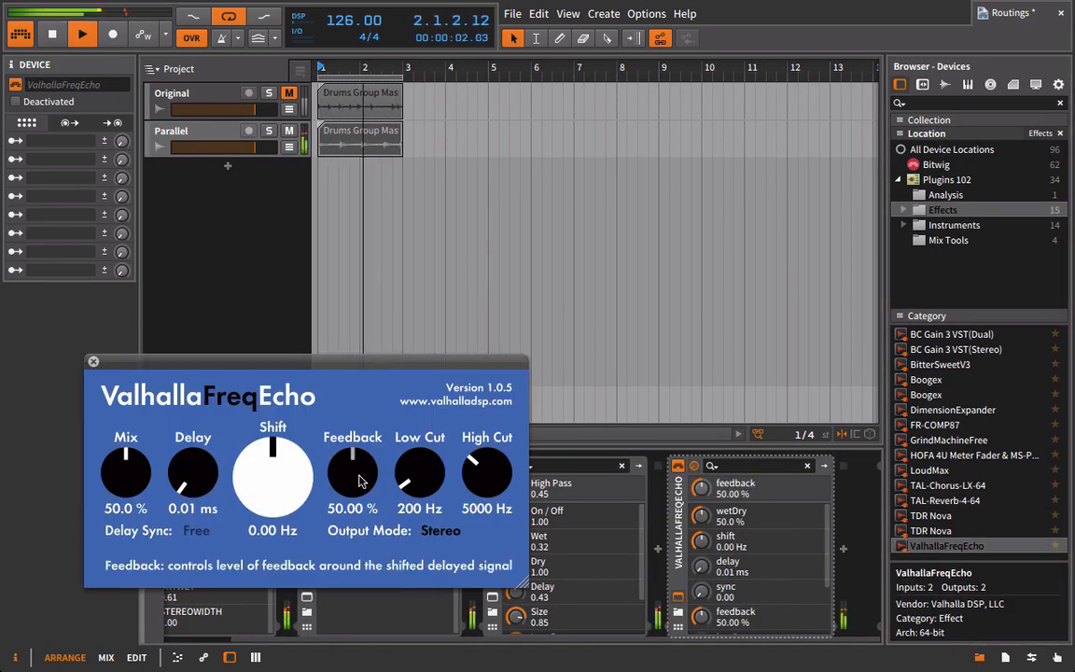
left_click_drag(162, 366, 163, 362)
left_click_drag(488, 472, 487, 373)
left_click_drag(346, 459, 346, 497)
left_click_drag(277, 493, 276, 471)
left_click_drag(189, 467, 186, 495)
left_click_drag(140, 490, 146, 477)
left_click_drag(265, 478, 264, 452)
left_click(94, 361)
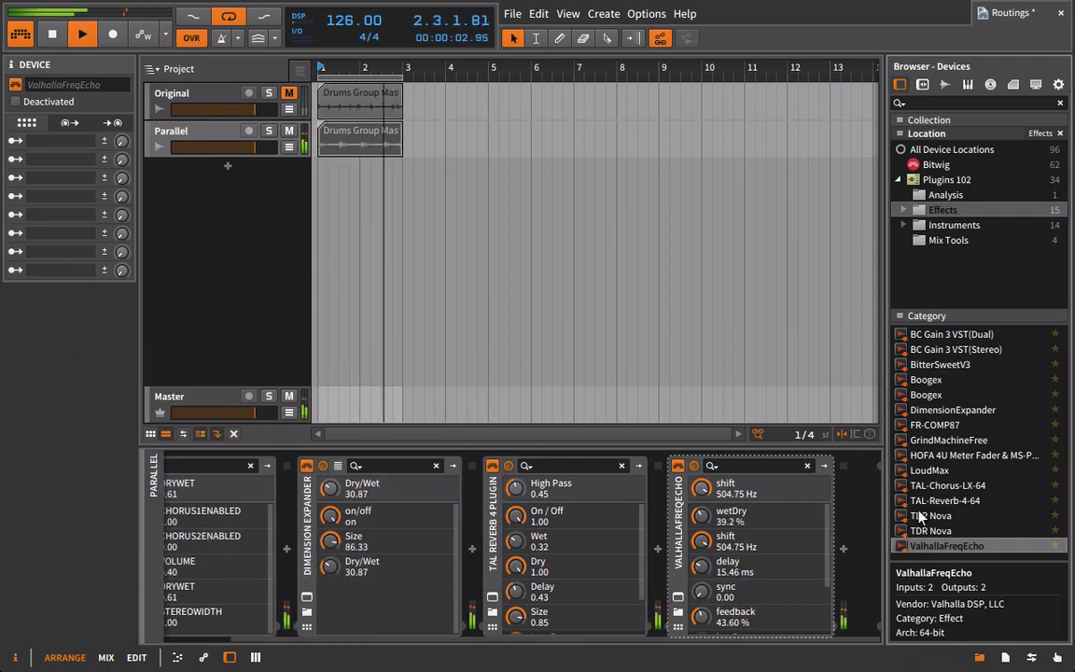
key("space")
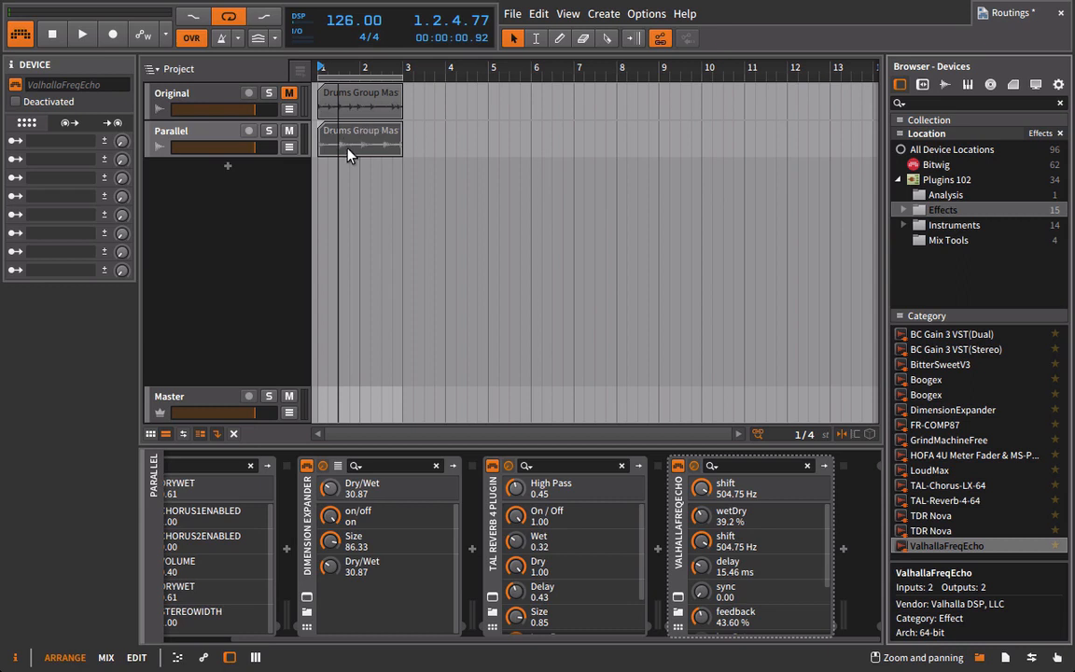
Step: Unmute the Original track, lower its volume slightly, set the Parallel track to about -9.1 dB, and hide the browser
key("space")
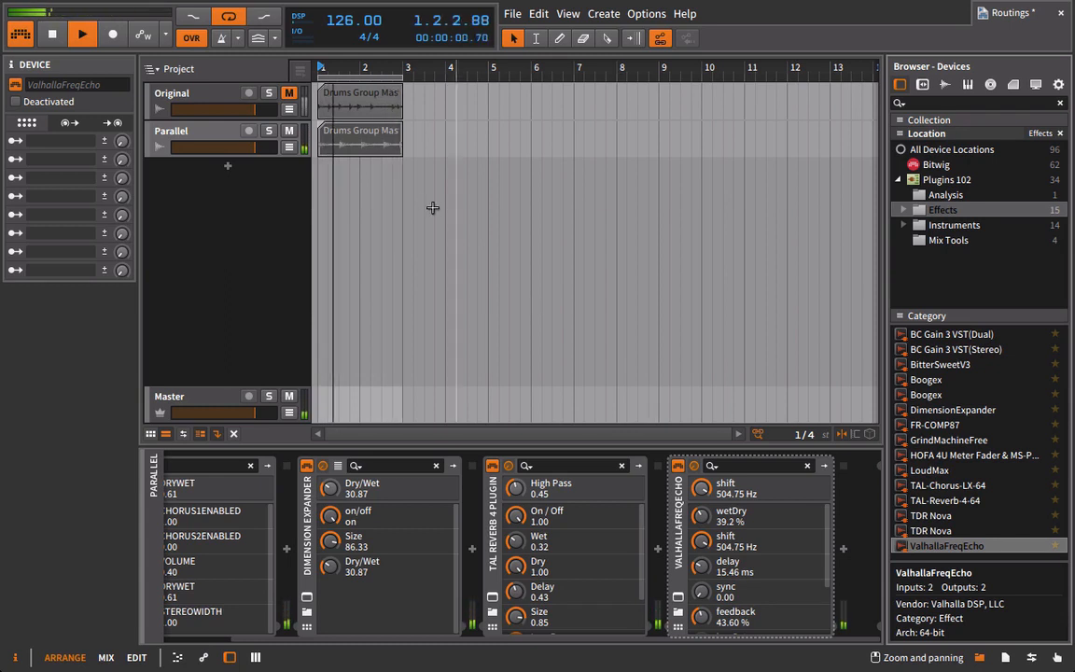
left_click(288, 94)
left_click_drag(262, 112, 231, 151)
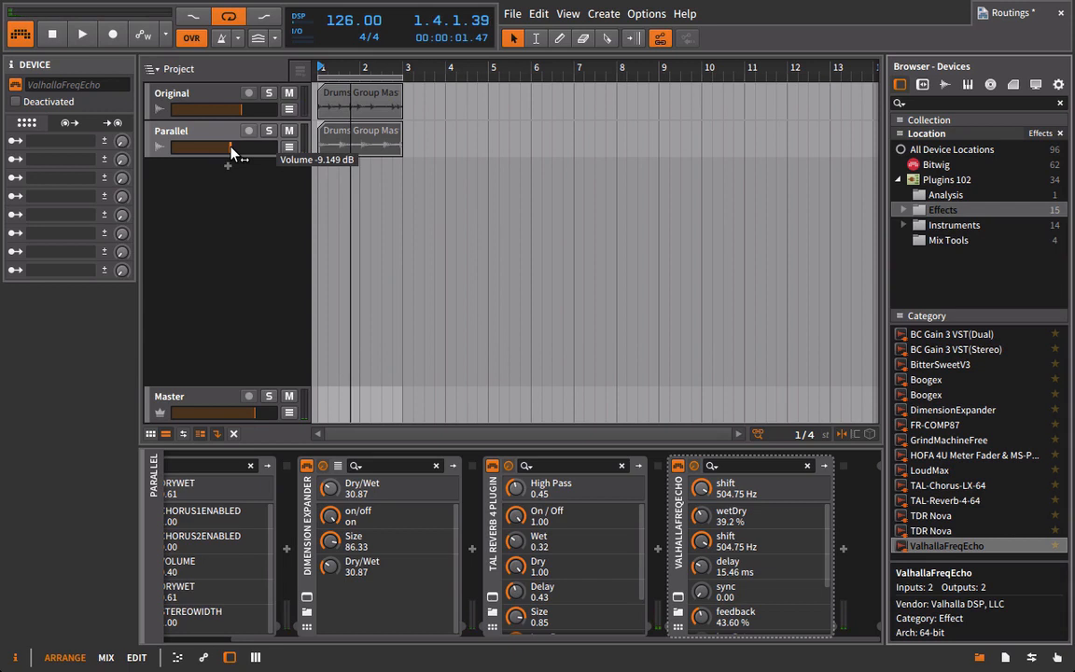
left_click(980, 659)
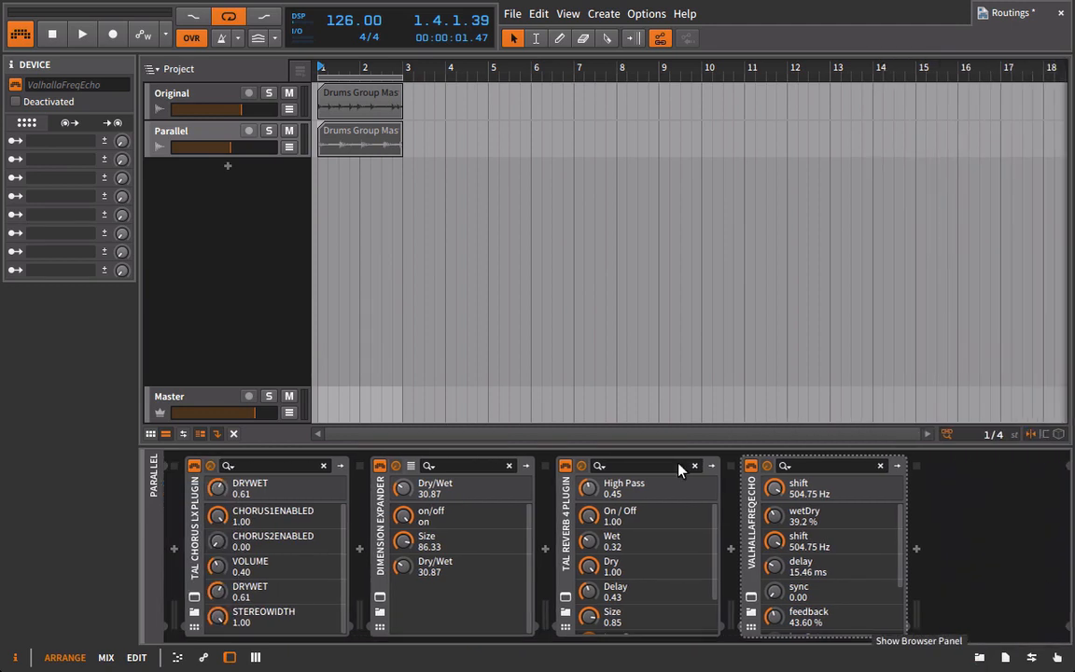
Step: Delete the Parallel track, duplicate the Original track, and rename the copy "Parallel"
left_click(172, 132)
key("Delete")
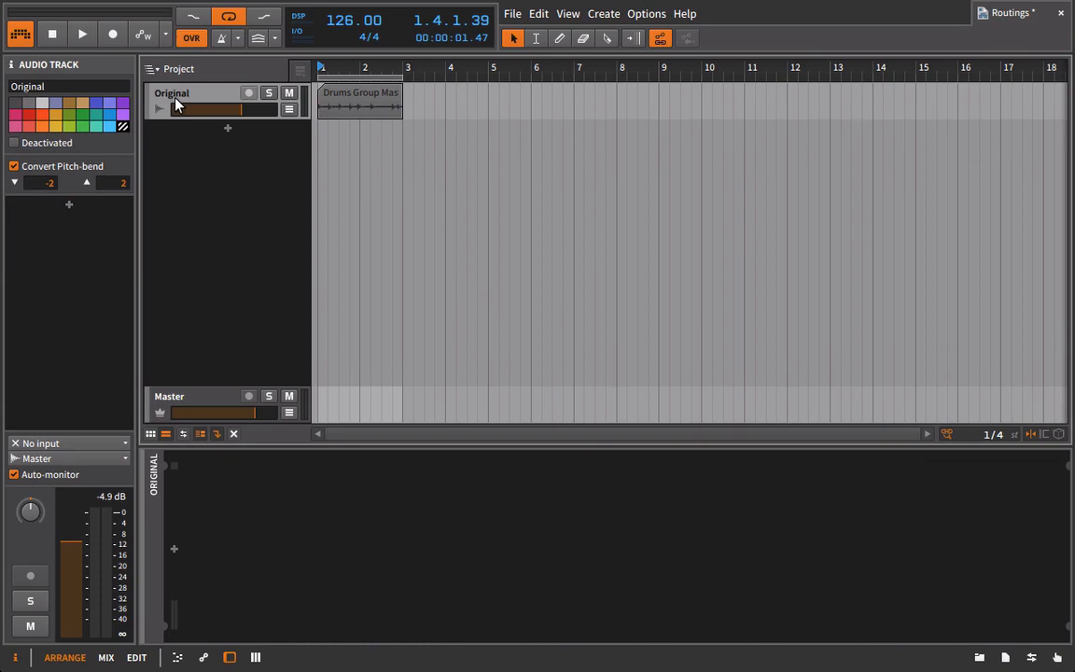
key("ctrl+d")
left_click(77, 83)
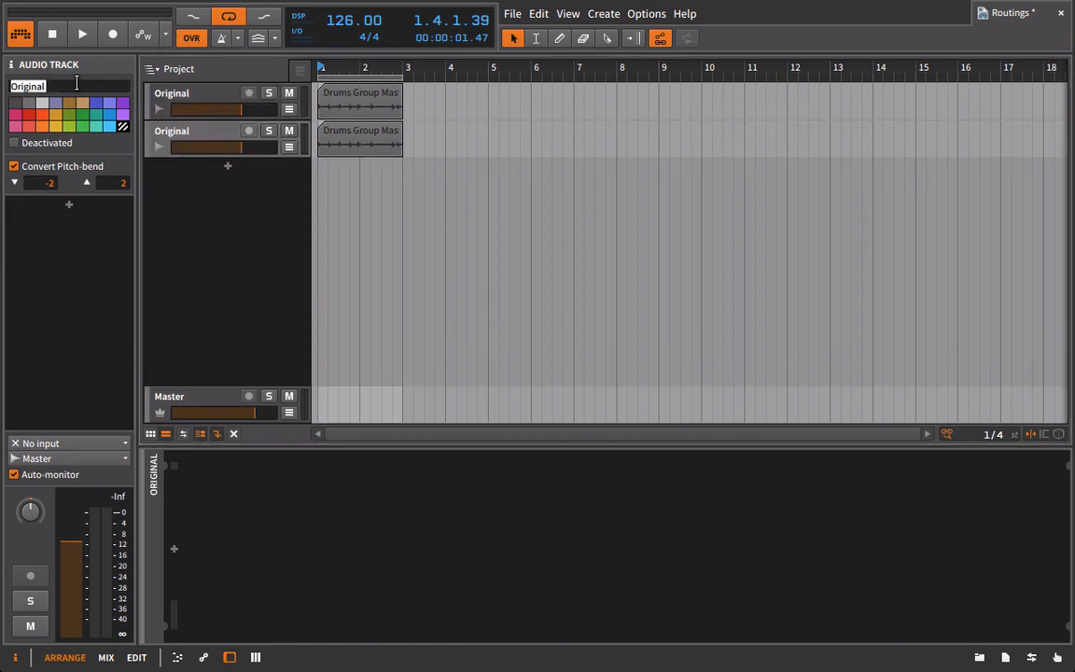
type("Parallel")
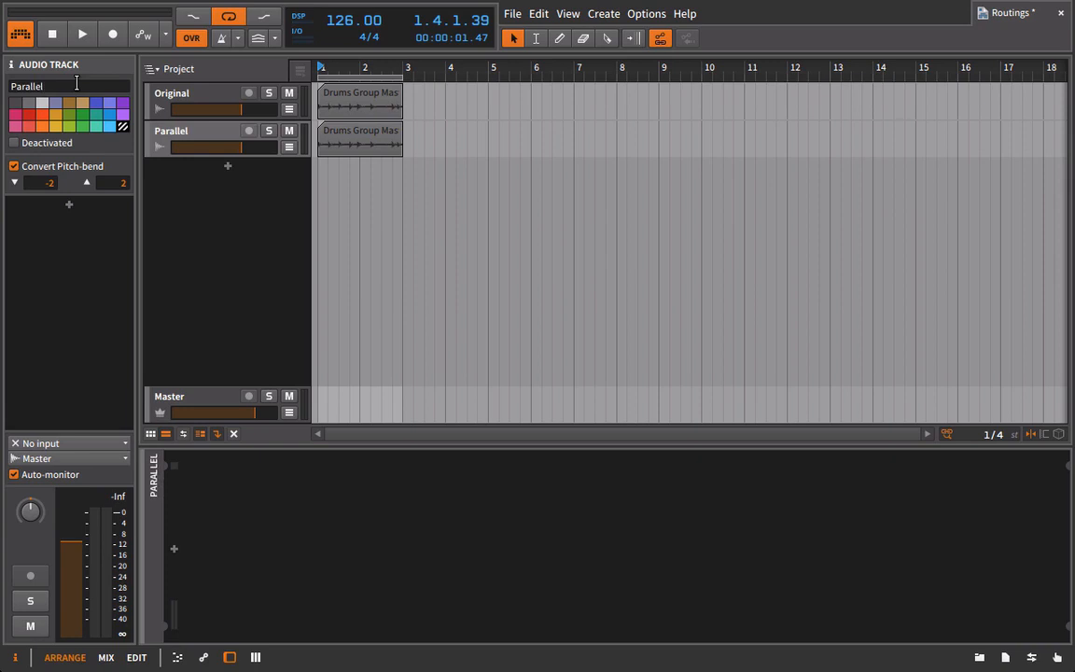
Step: Mute the Original track and add the FR-COMP87 compressor to the new Parallel track
left_click(288, 92)
double_click(205, 132)
left_click(218, 131)
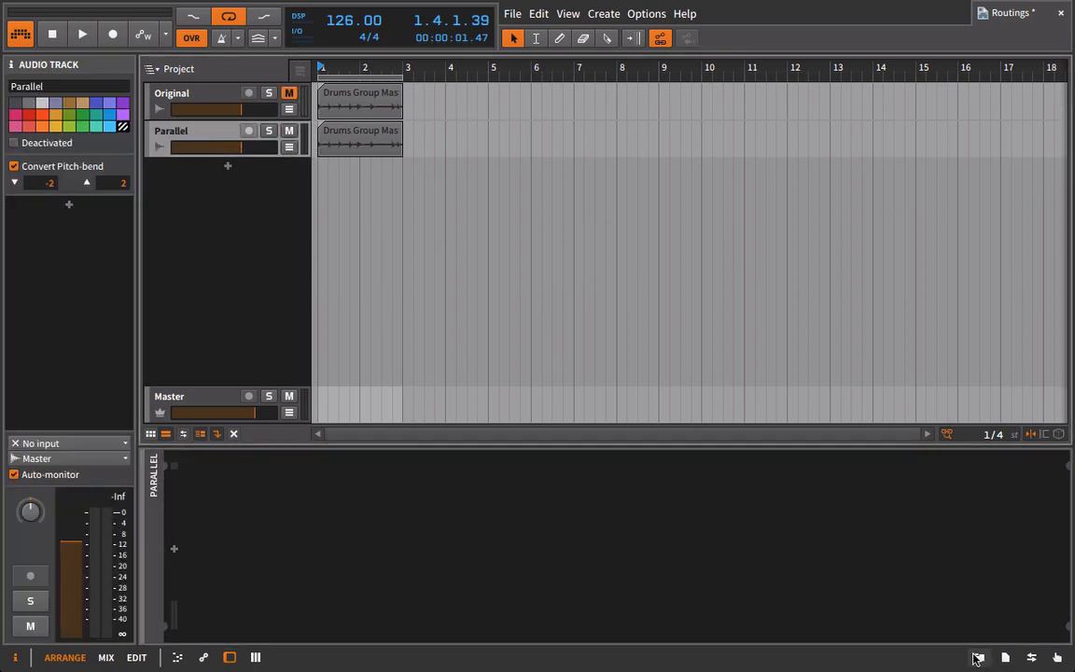
left_click(977, 659)
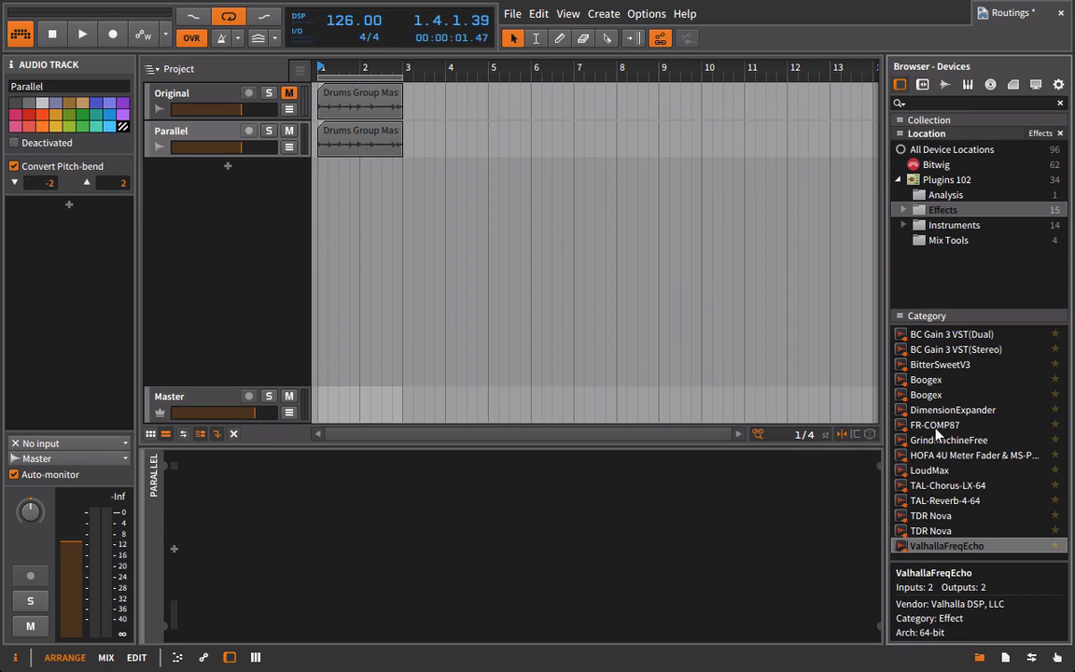
left_click_drag(935, 427, 611, 568)
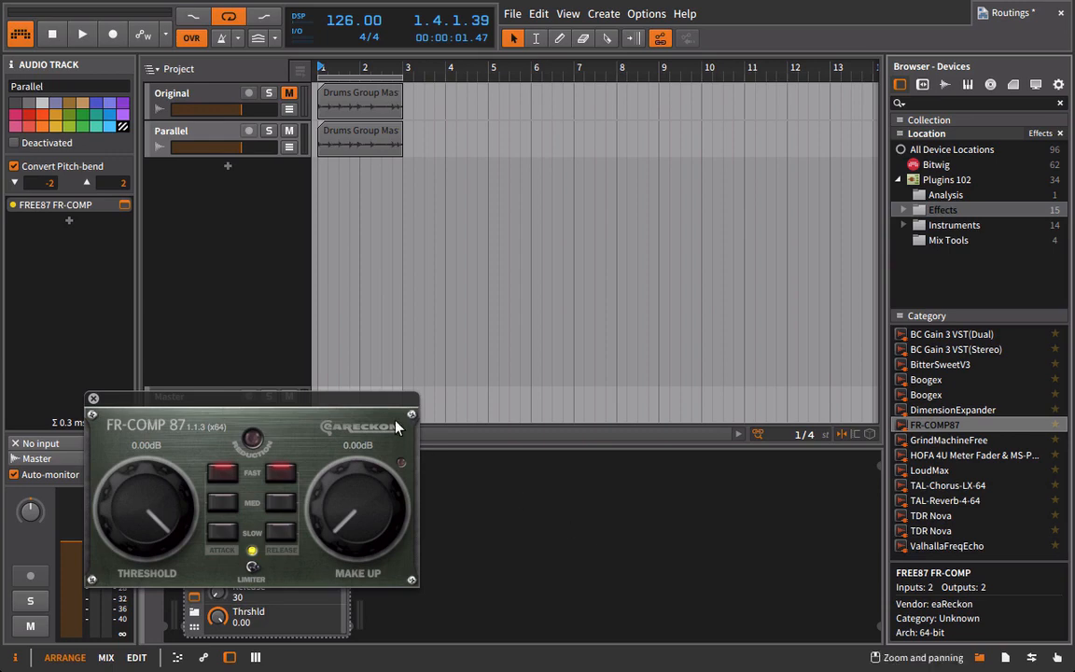
Step: During playback, set FR-COMP87 to a -29 dB threshold, medium attack and 14 dB make-up gain
key("space")
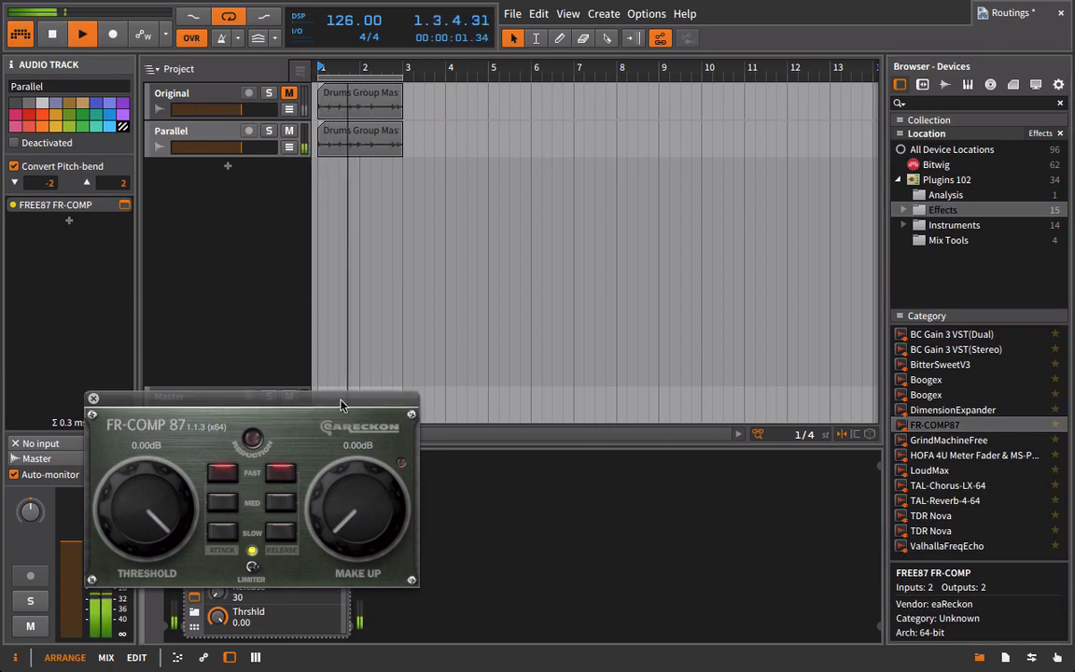
left_click_drag(340, 404, 509, 280)
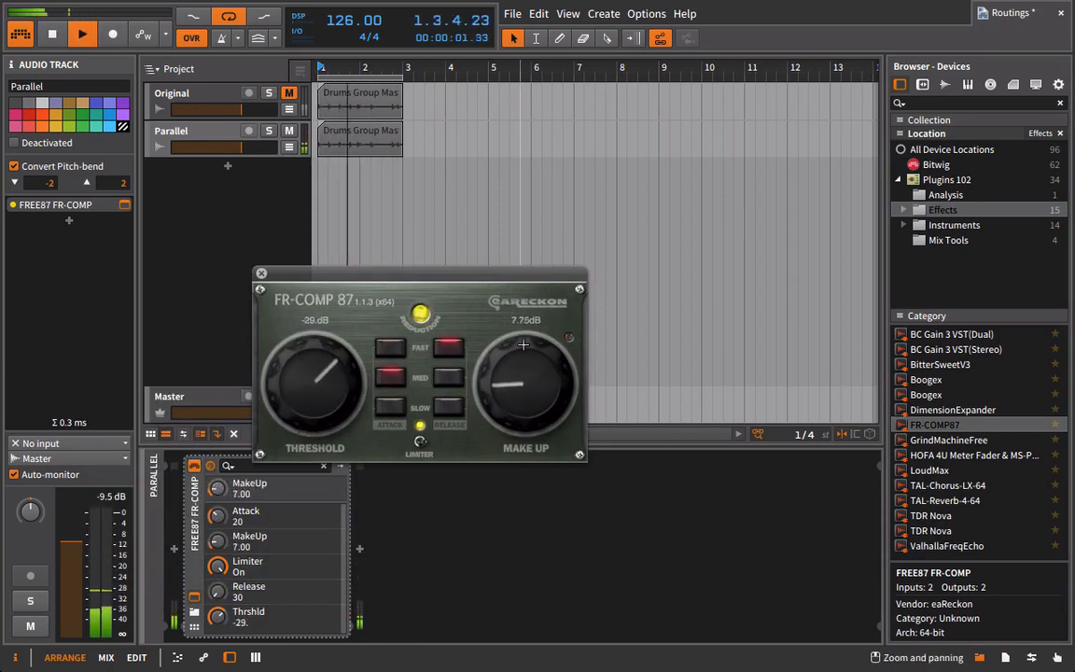
left_click_drag(523, 345, 523, 312)
left_click(262, 273)
Step: Add LoudMax with a -7.8 threshold after the compressor, and insert TAL-Reverb-4-64 between them with 0.13 wet, 0.22 delay and 0.21 size
left_click_drag(934, 471, 448, 550)
left_click_drag(300, 473, 249, 472)
left_click(93, 400)
left_click_drag(945, 501, 370, 539)
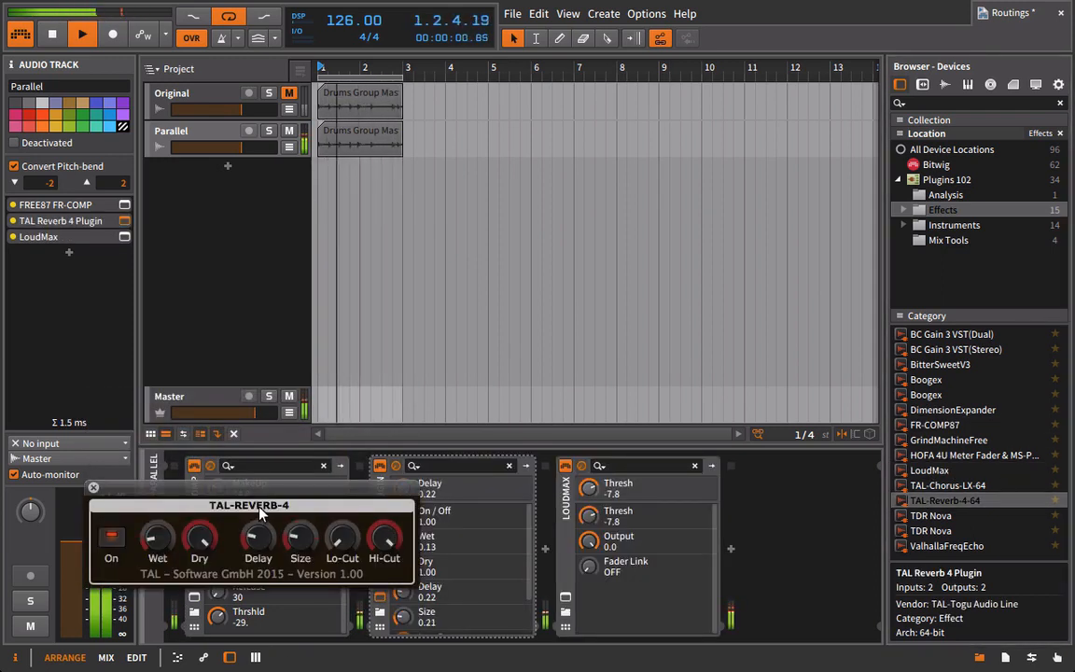
left_click(93, 487)
Step: Set the FR-COMP87 attack to slow and its threshold to -27 dB
left_click(194, 597)
left_click(393, 349)
left_click(393, 406)
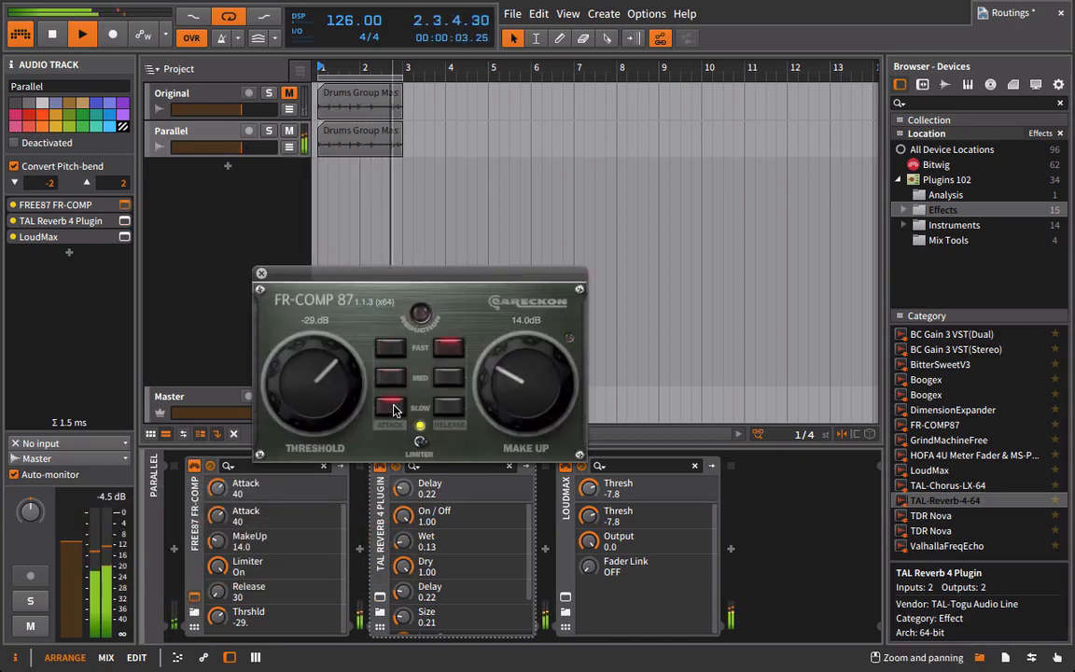
mouse_move(333, 395)
left_mouse_down()
mouse_move(331, 403)
mouse_move(332, 392)
left_mouse_up()
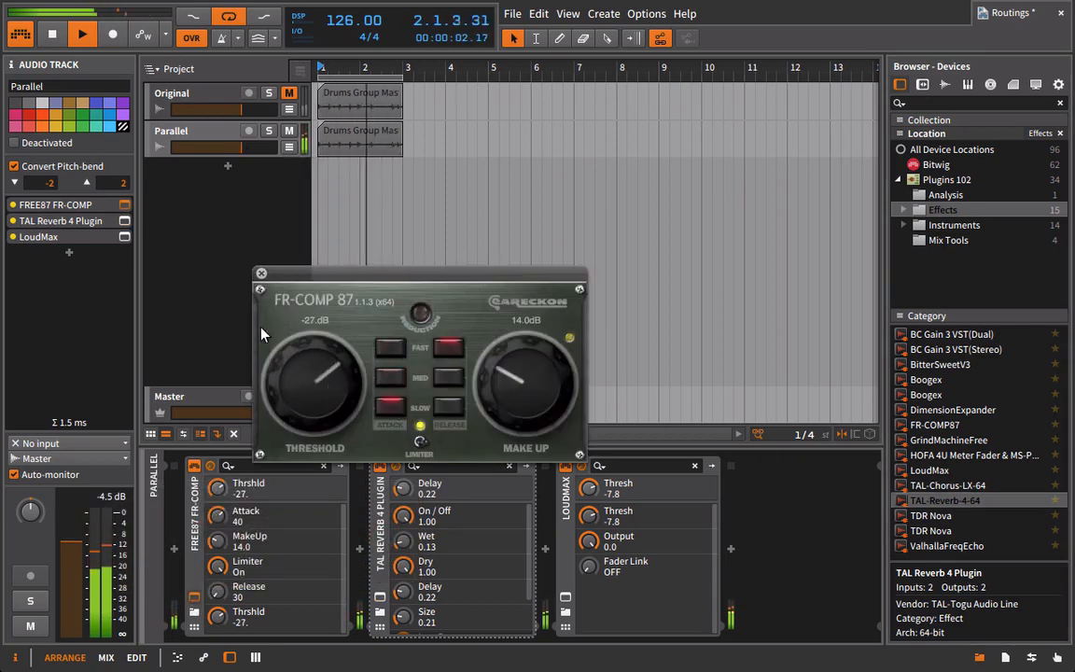
left_click(261, 274)
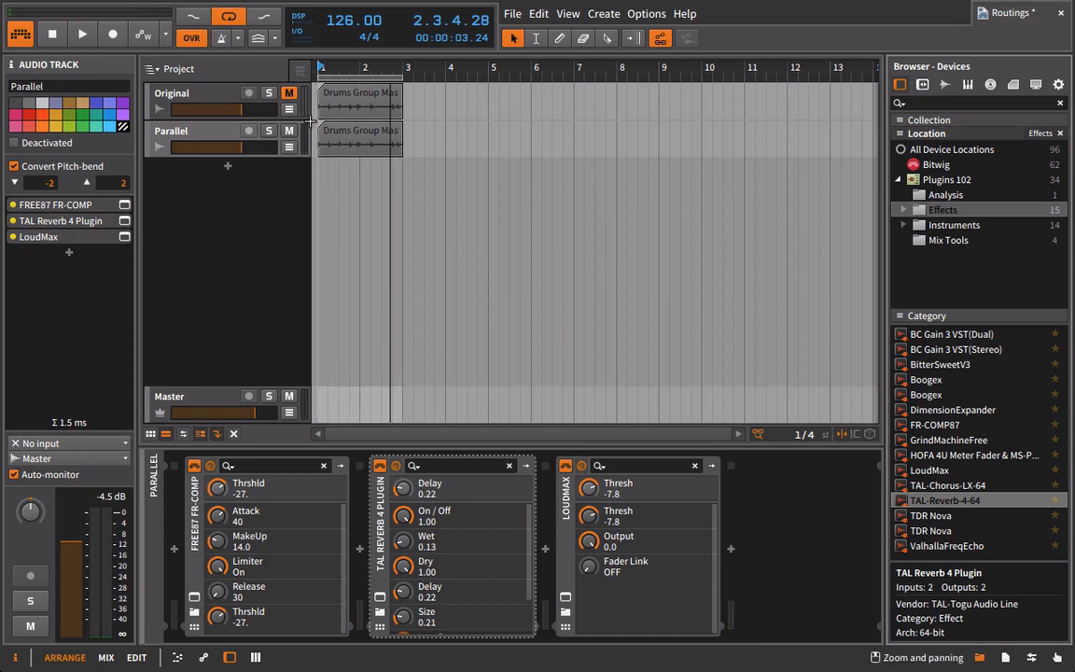
Step: Unmute the Original track, and play Original and Parallel soloed one after the other to compare their levels
left_click(269, 94)
key("space")
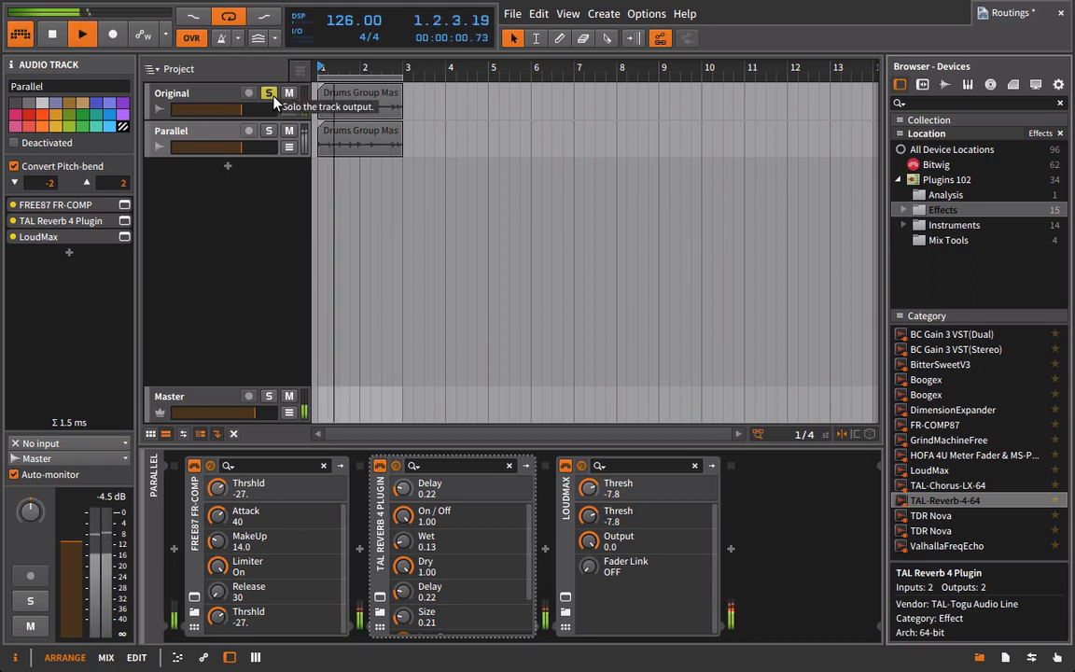
left_click(213, 88)
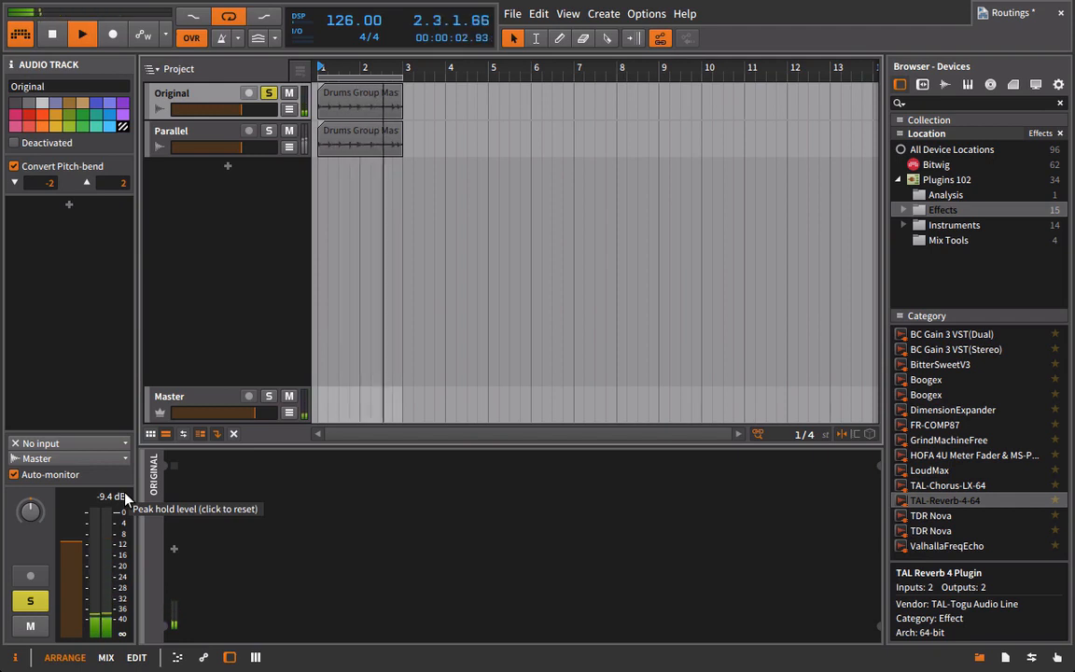
key("space")
left_click(269, 131)
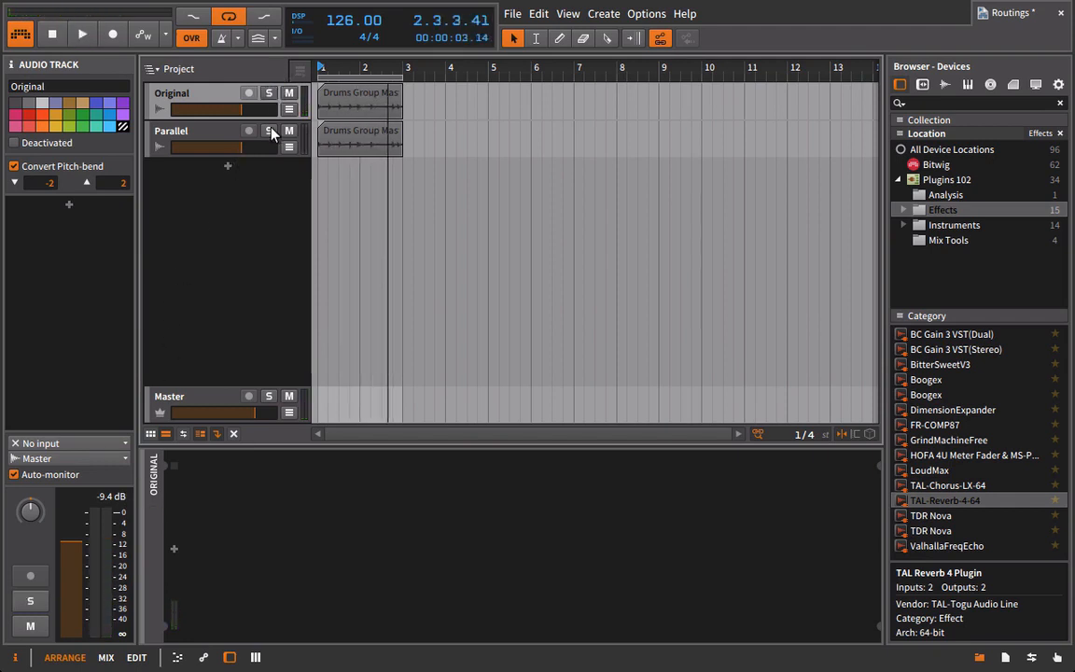
key("space")
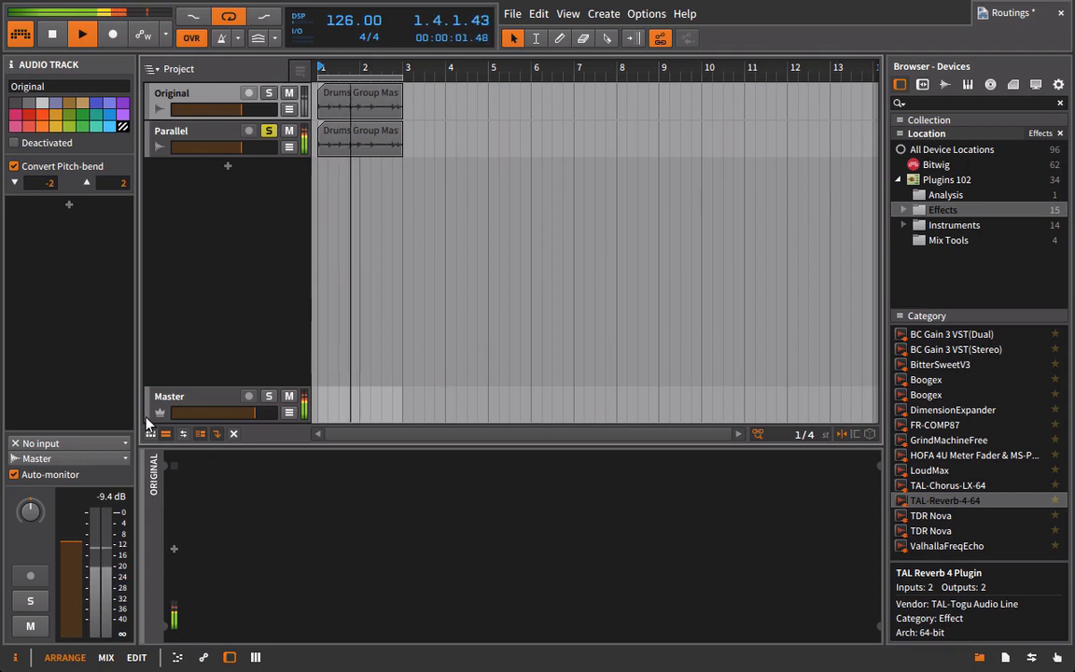
left_click(172, 134)
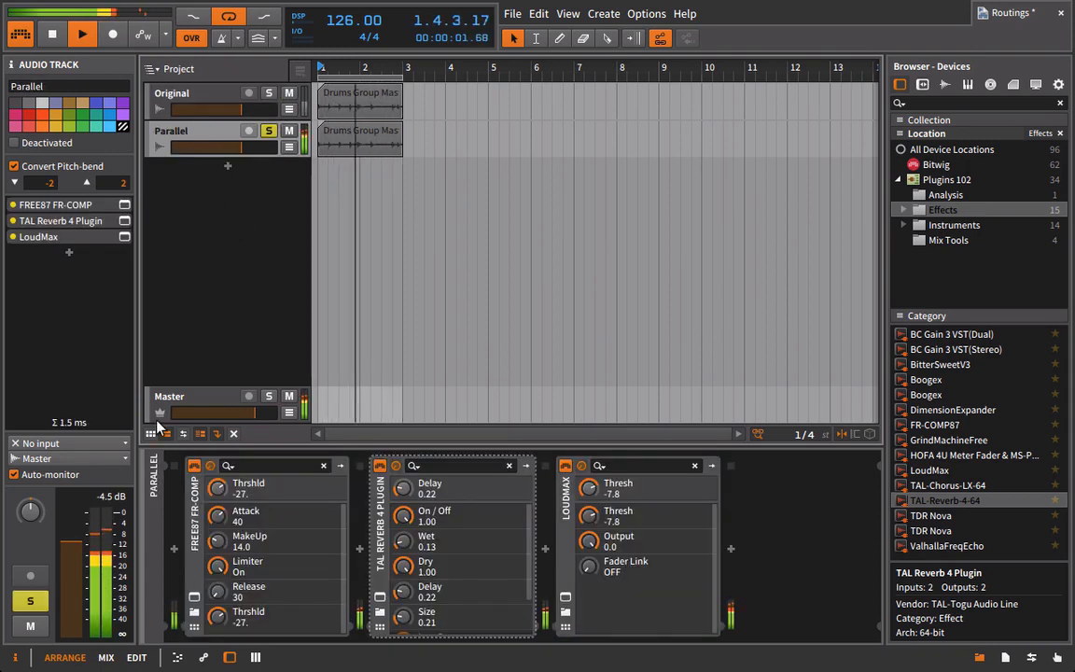
key("space")
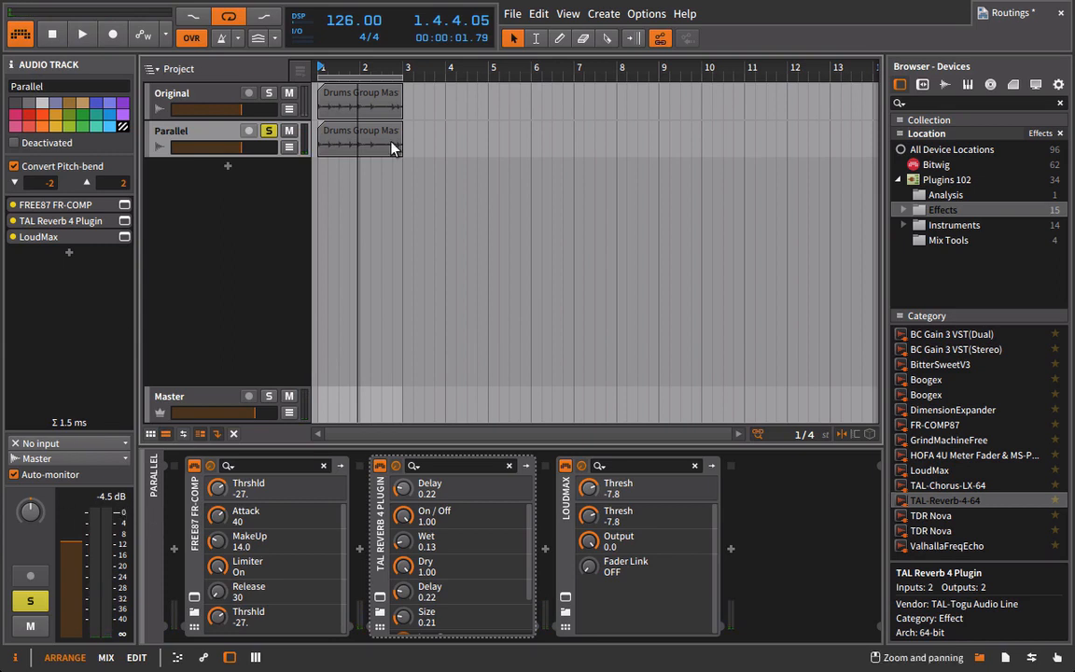
Step: Pull the Parallel fader fully down and unsolo it, raise Original to about -1.7 dB, and blend Parallel in to about -14.5 dB during playback
left_click_drag(233, 140, 182, 151)
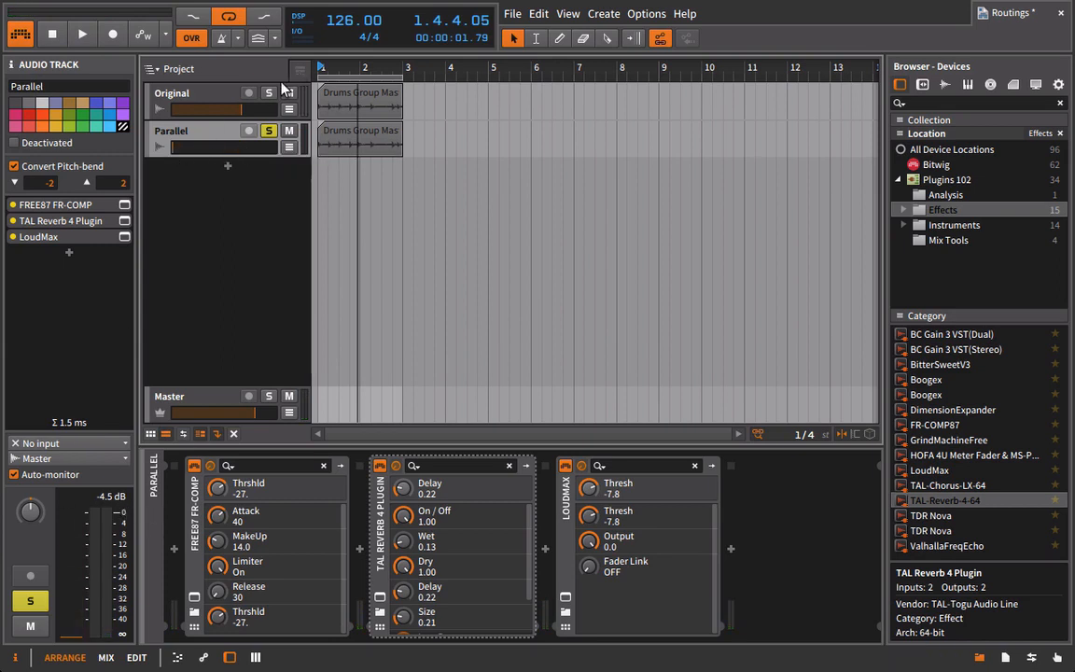
left_click(270, 132)
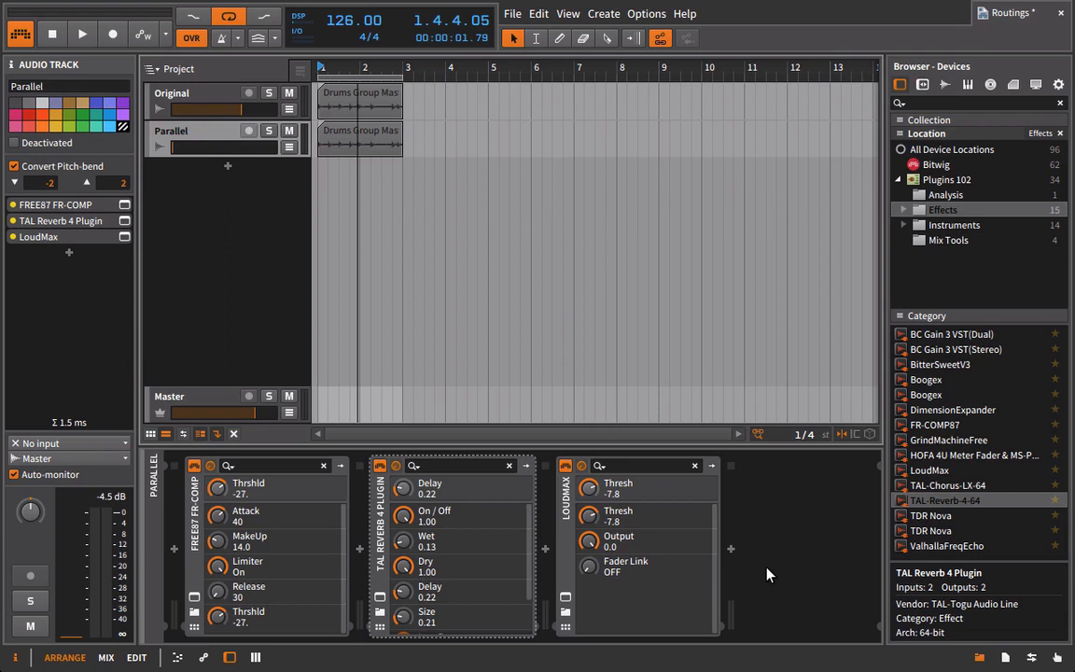
key("space")
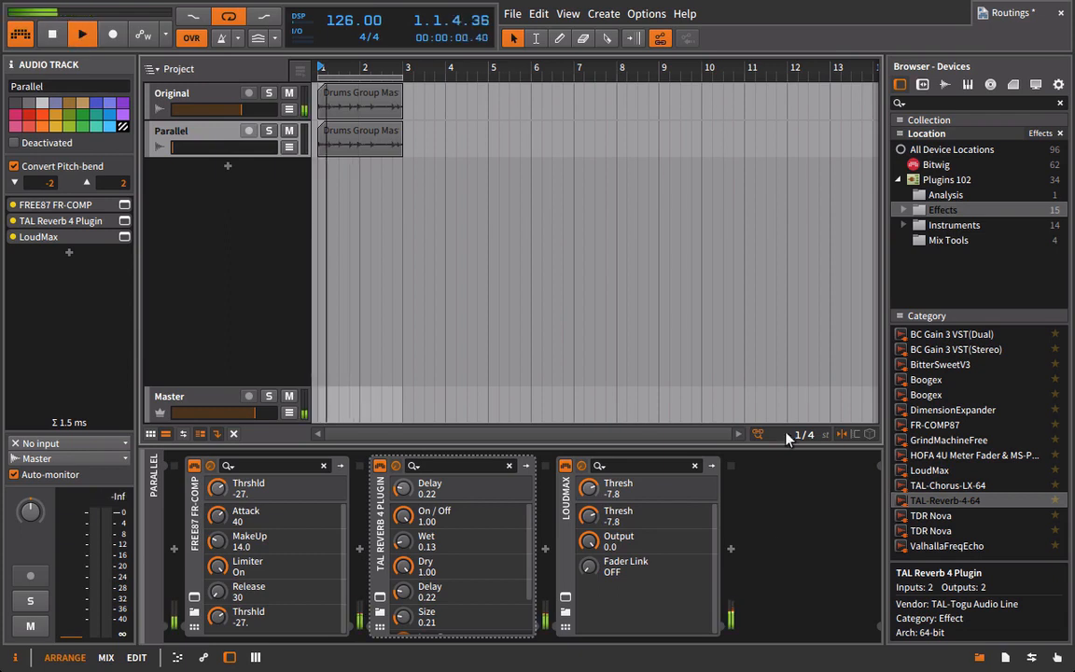
left_click_drag(238, 117, 248, 117)
left_click_drag(173, 147, 221, 148)
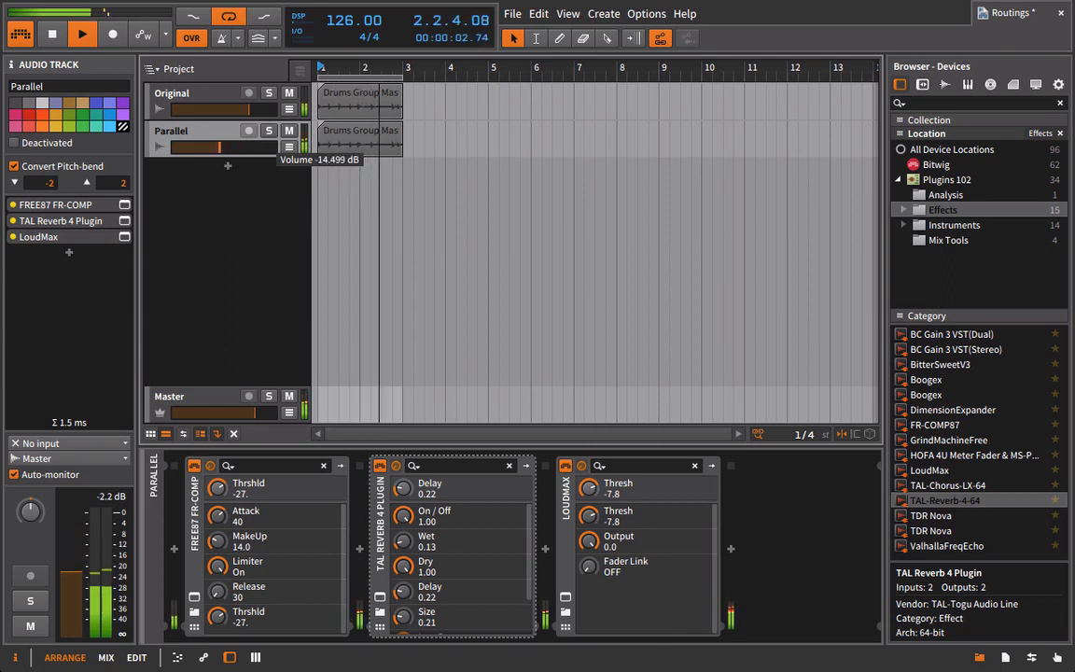
Step: Compare the Master track's peak level with the Parallel track muted and unmuted, resetting the peak hold in between
left_click(288, 133)
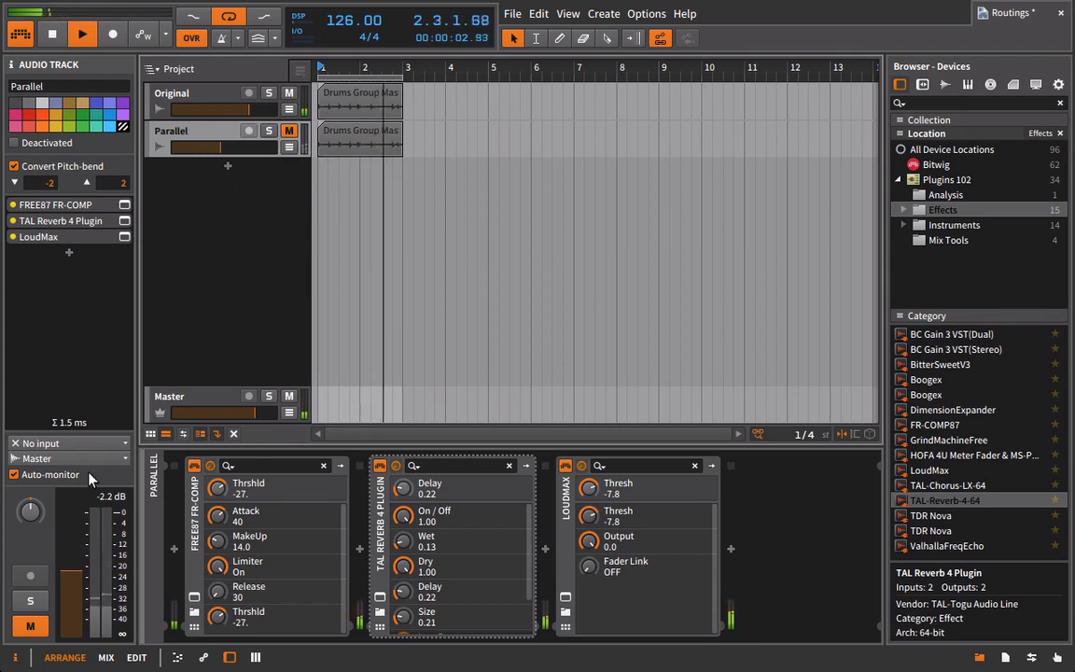
left_click(162, 398)
left_click(106, 498)
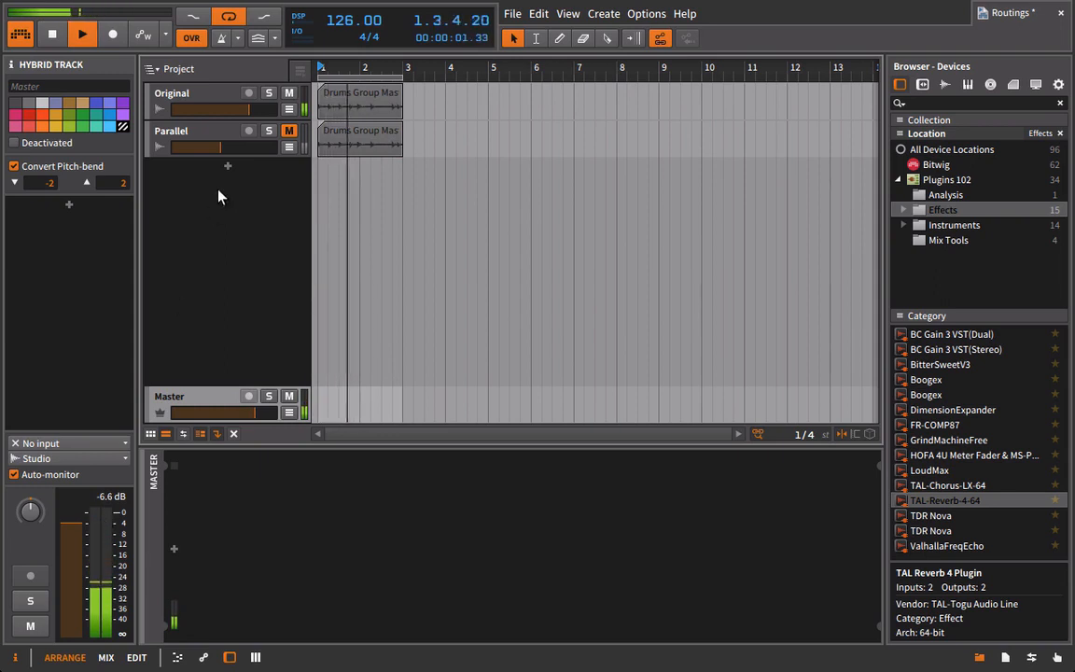
left_click(288, 134)
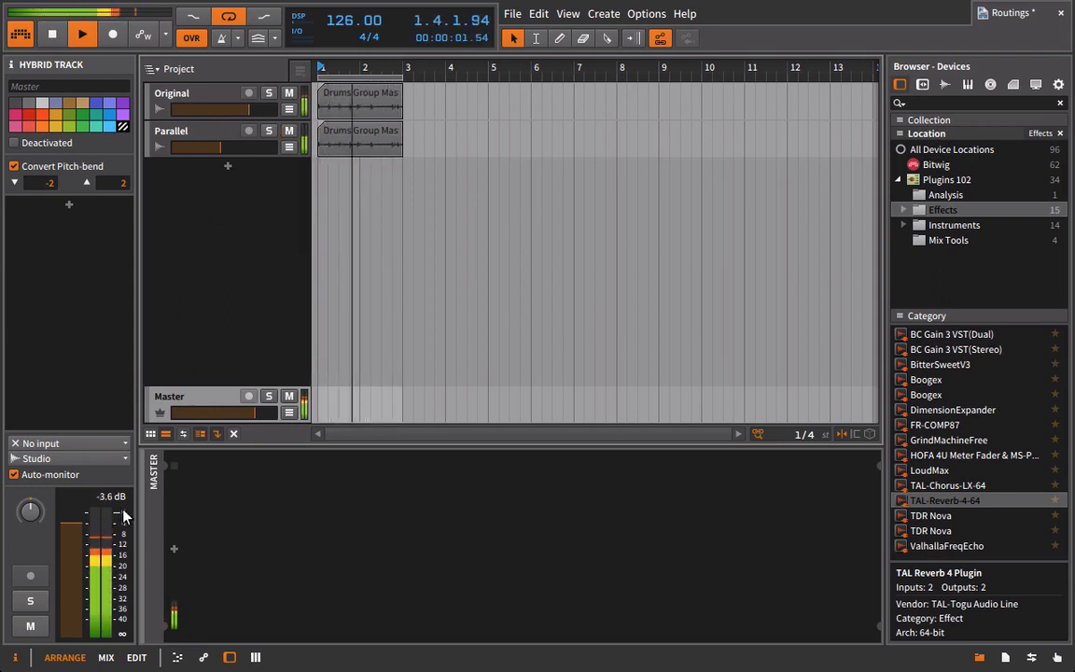
Step: Stop playback and group the Original and Parallel tracks
left_click(204, 138)
left_click(207, 101, "ctrl")
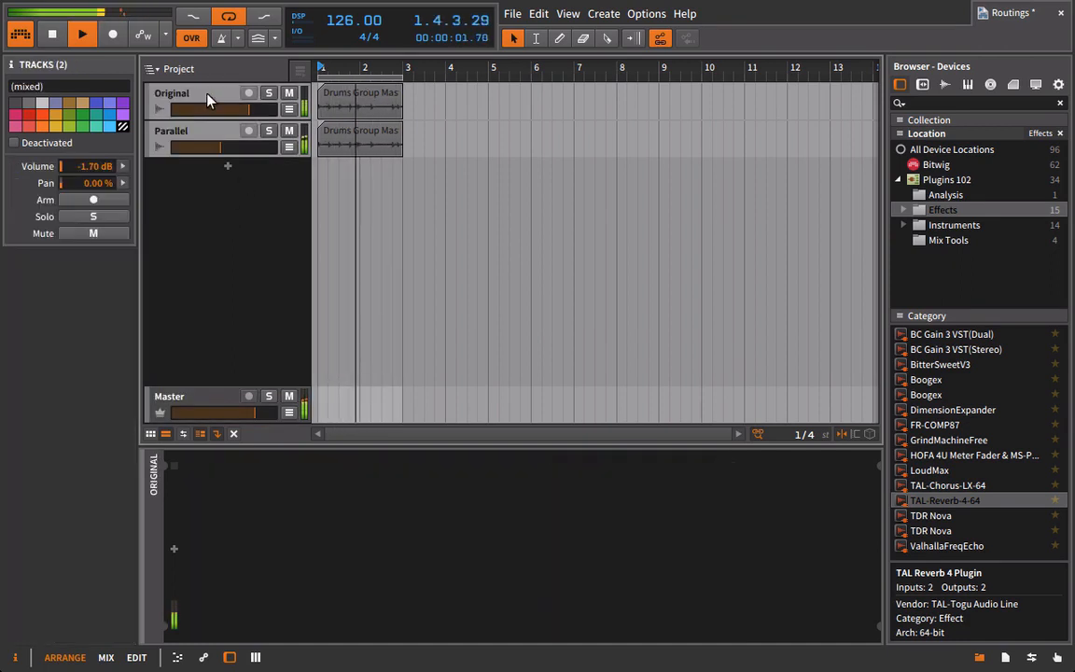
key("space")
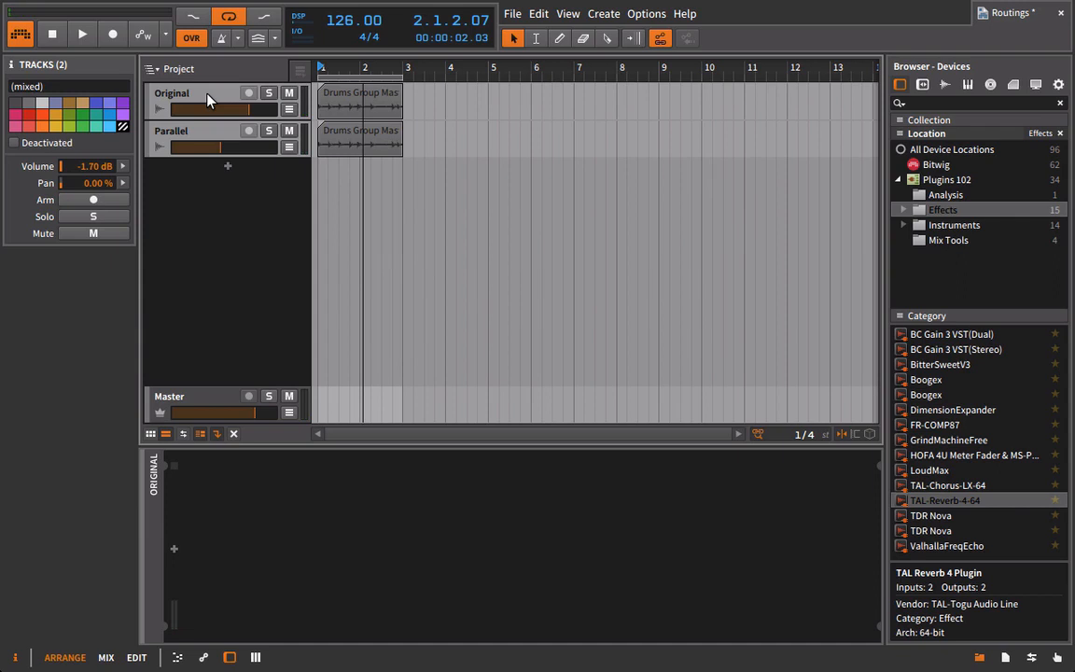
key("ctrl+g")
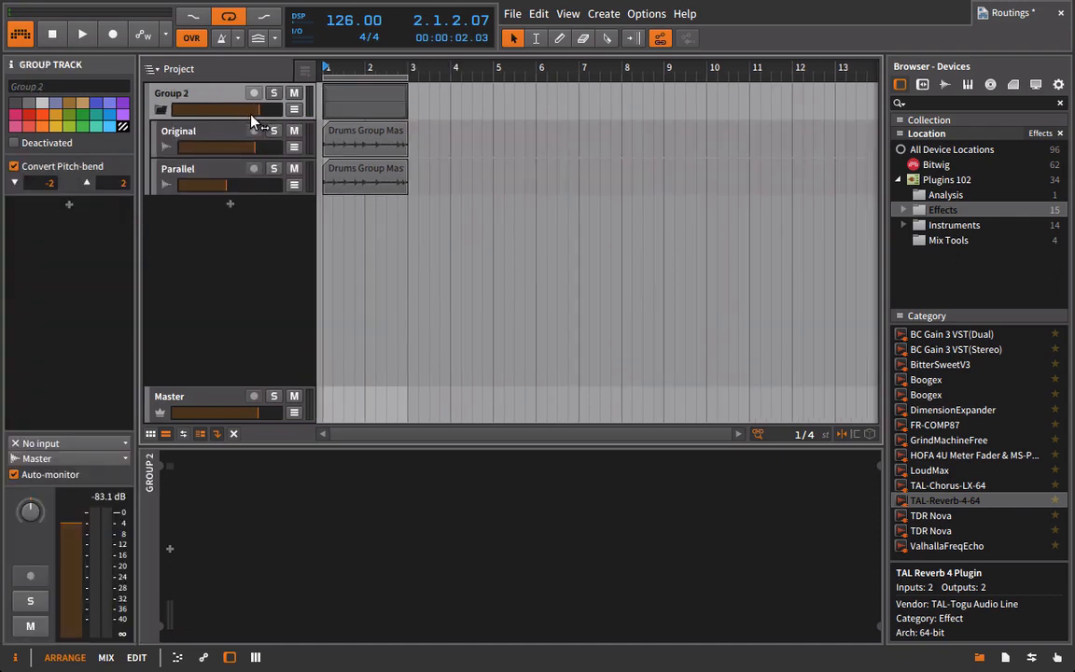
Step: Lower the group track's volume slightly, play the loop to check the Master level, and hide the browser
left_click_drag(259, 110, 249, 110)
key("space")
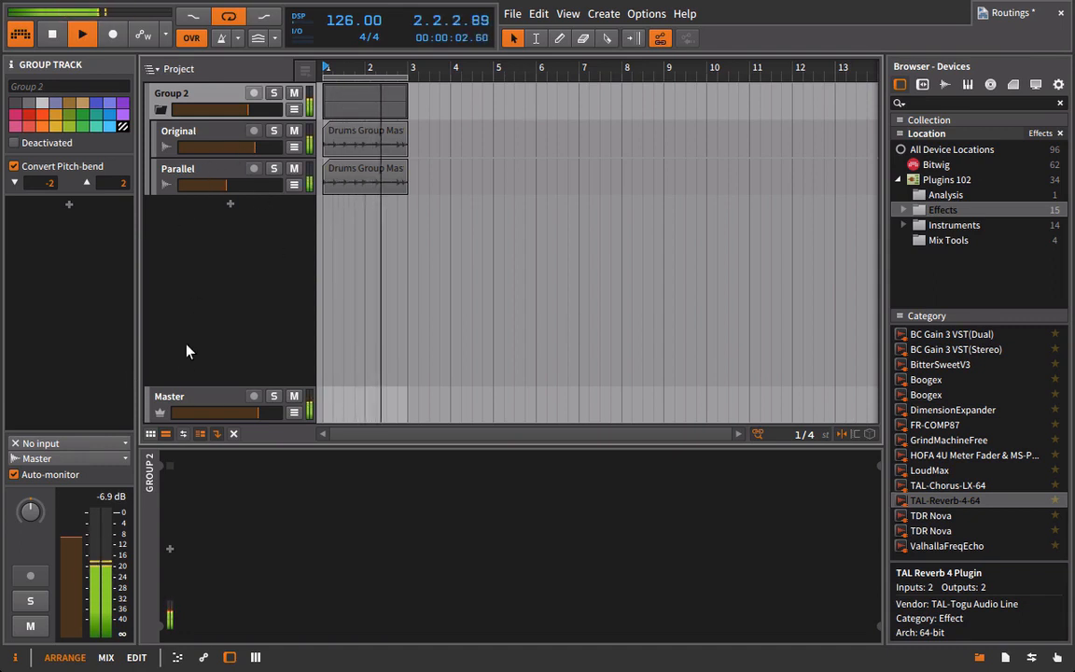
left_click(176, 397)
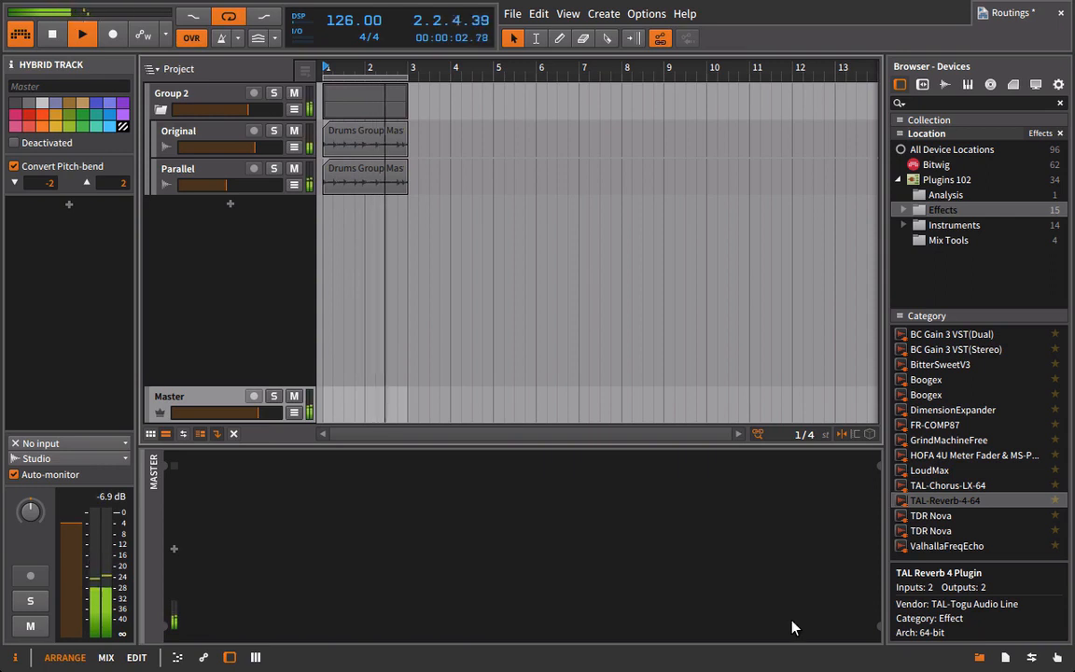
left_click(982, 659)
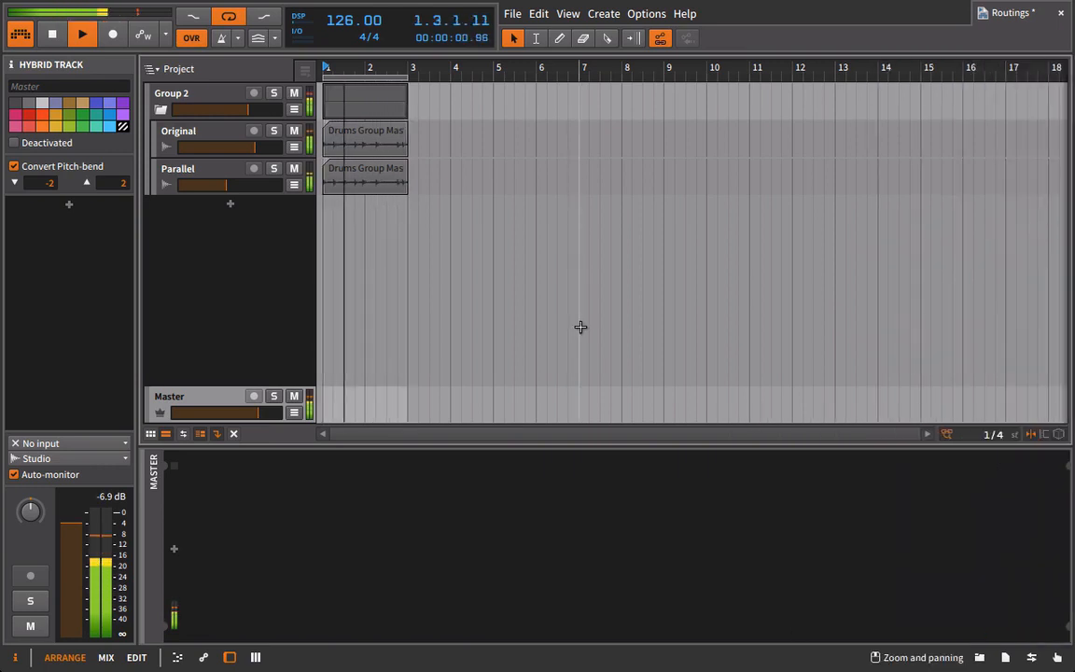